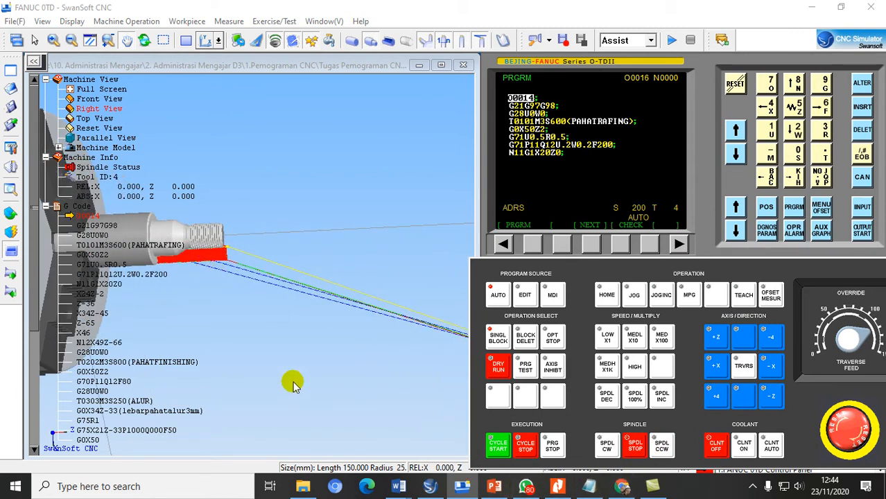
# Step: Consult the part drawing slide in PowerPoint and replace the machined part in SwanSoft CNC with fresh stock, 150 mm long and 50 mm in diameter
pyautogui.click(495, 486)
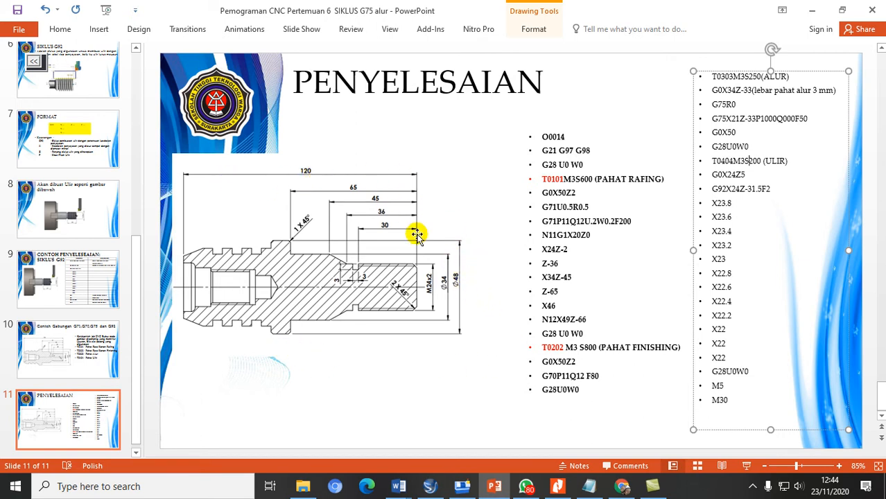
pyautogui.click(461, 488)
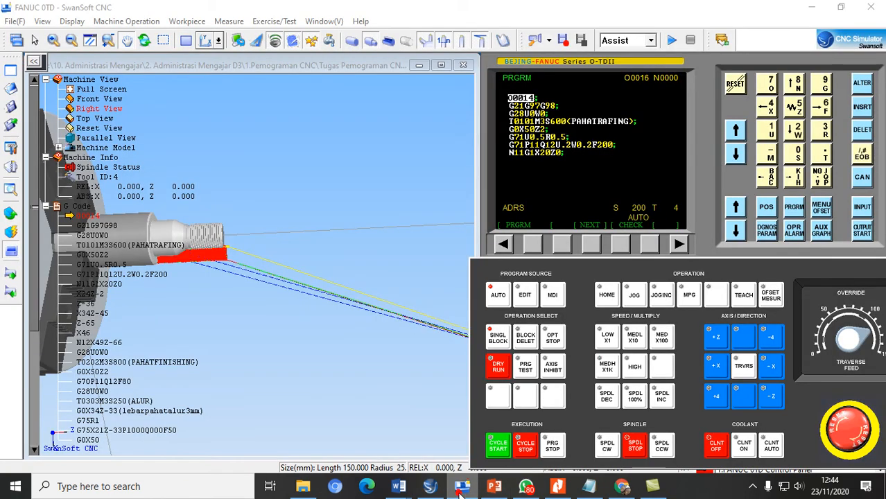
pyautogui.click(12, 211)
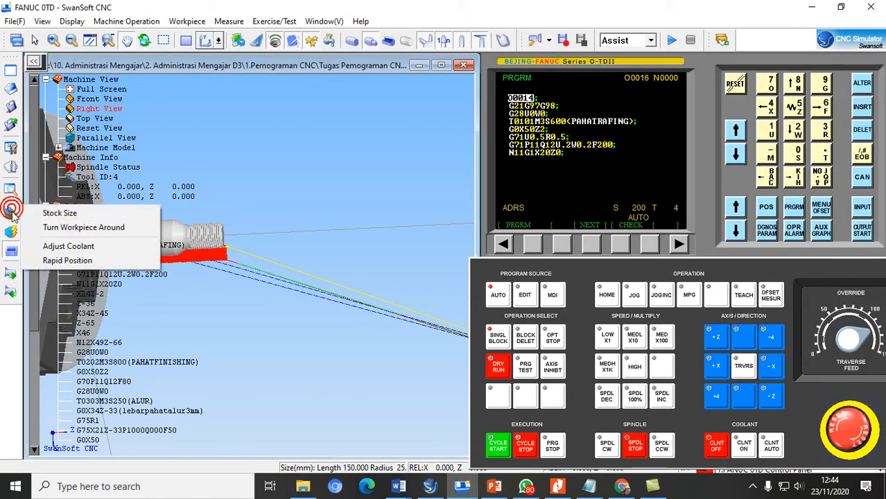
pyautogui.click(35, 212)
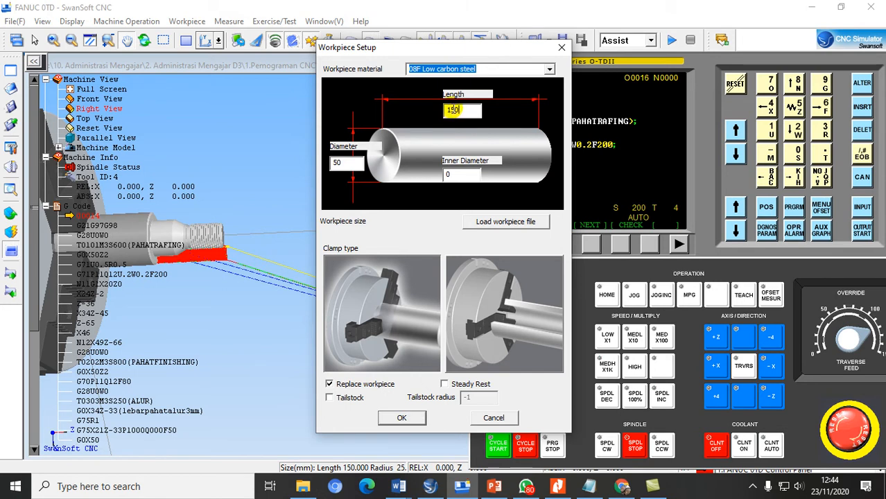
pyautogui.click(402, 418)
# Step: Inspect the fresh workpiece in the chuck and the cutting tools mounted on the turret
pyautogui.moveTo(207, 252); pyautogui.dragTo(237, 217, button='middle')
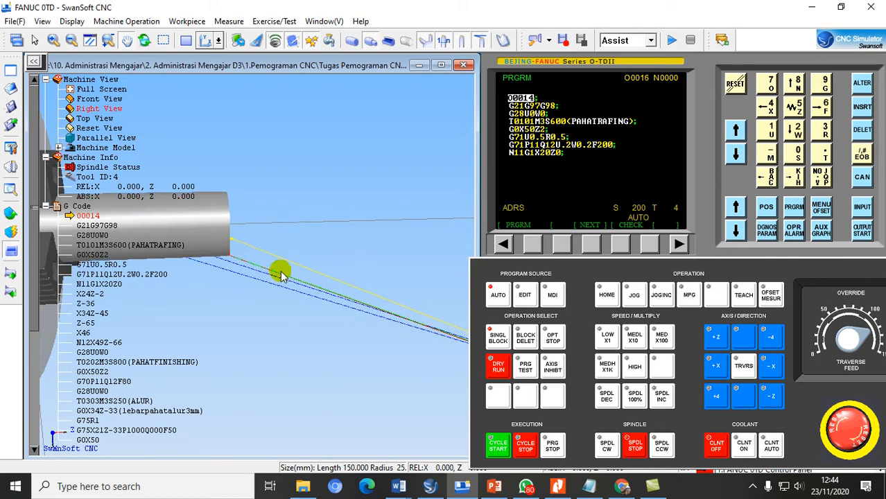
pyautogui.scroll(-3, 297, 294)
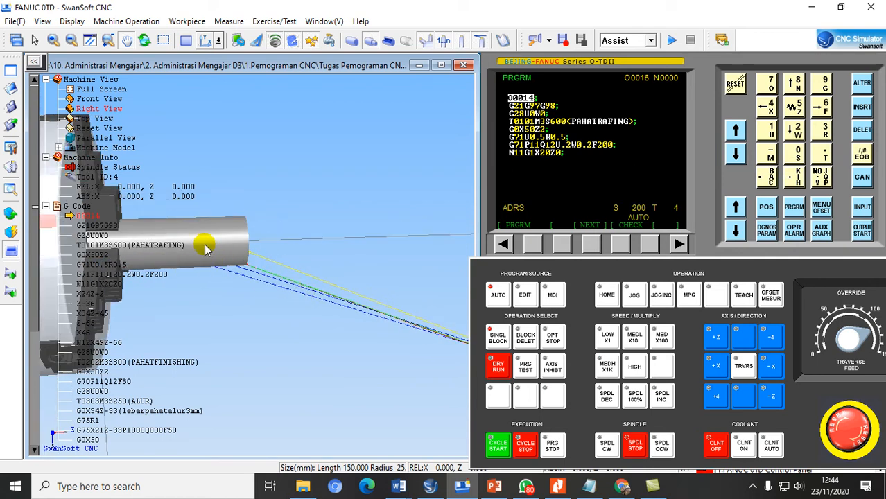
pyautogui.moveTo(257, 247); pyautogui.dragTo(254, 269, button='middle')
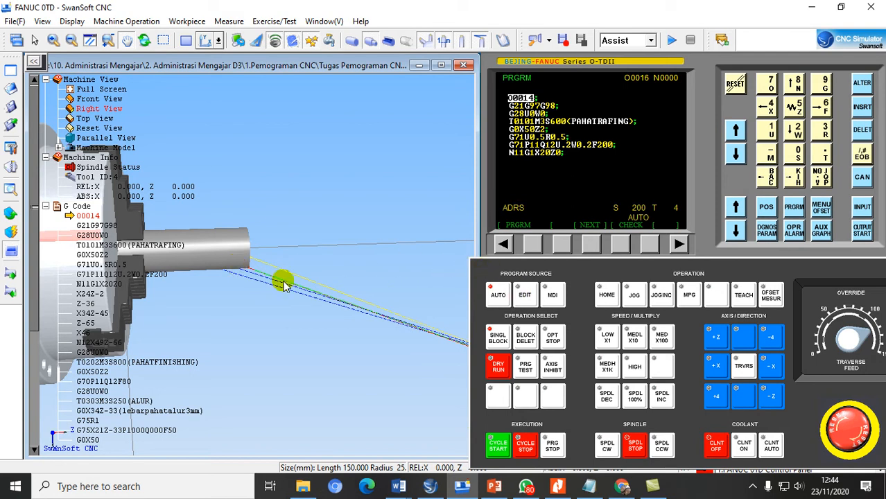
pyautogui.scroll(-2, 246, 278)
pyautogui.scroll(-3, 150, 241)
pyautogui.scroll(5, 380, 368)
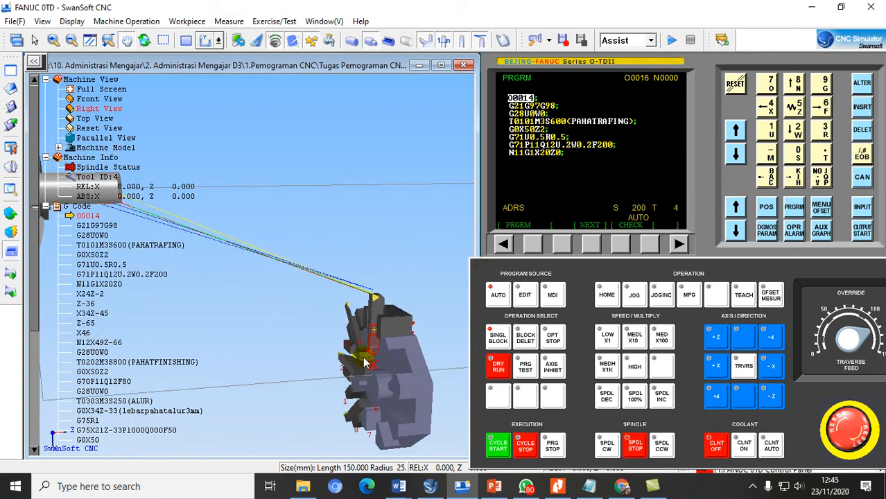
pyautogui.scroll(3, 319, 430)
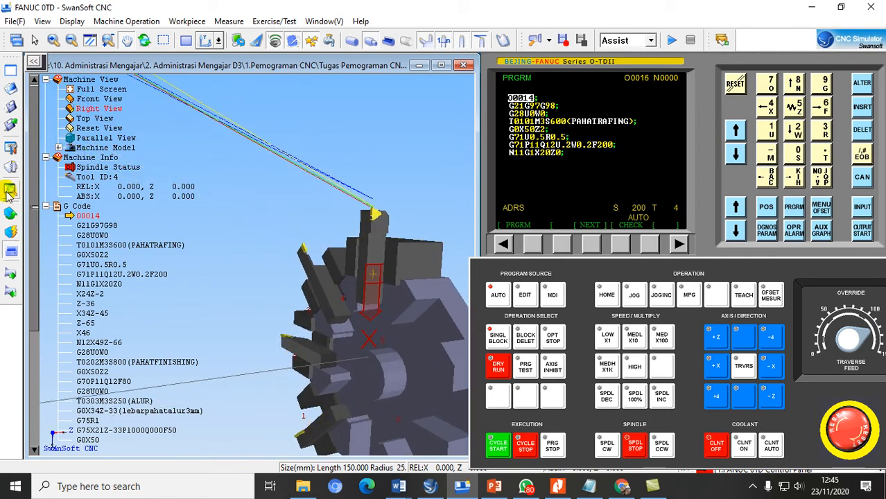
# Step: Examine the tool magazine assignments and the shapes of tools 001, 002, 003, 007 and the threading tool 011
pyautogui.doubleClick(392, 271)
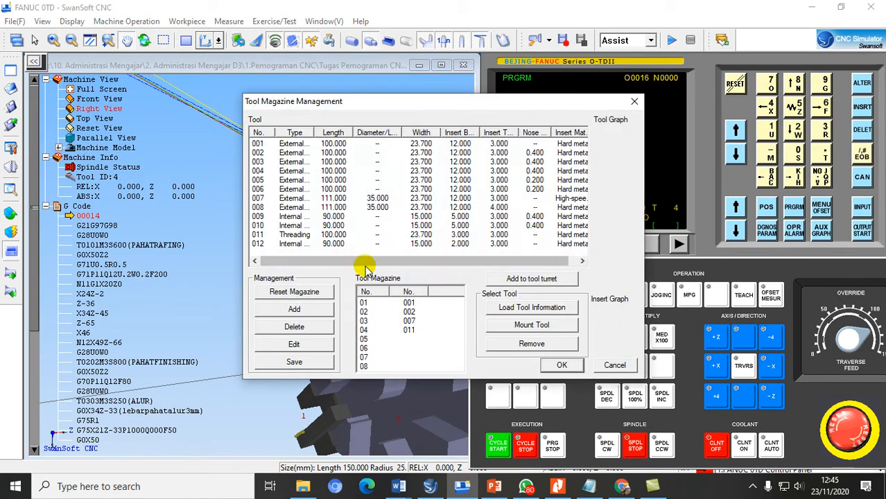
pyautogui.click(408, 303)
pyautogui.click(345, 144)
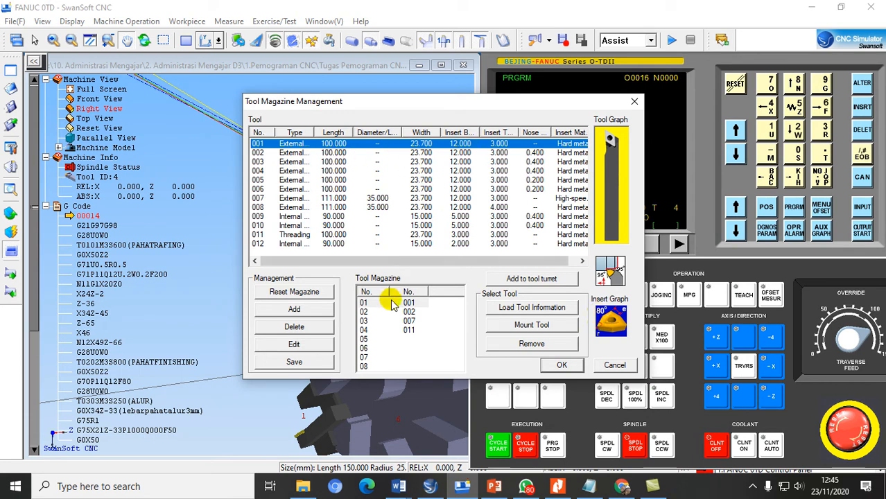
pyautogui.click(332, 152)
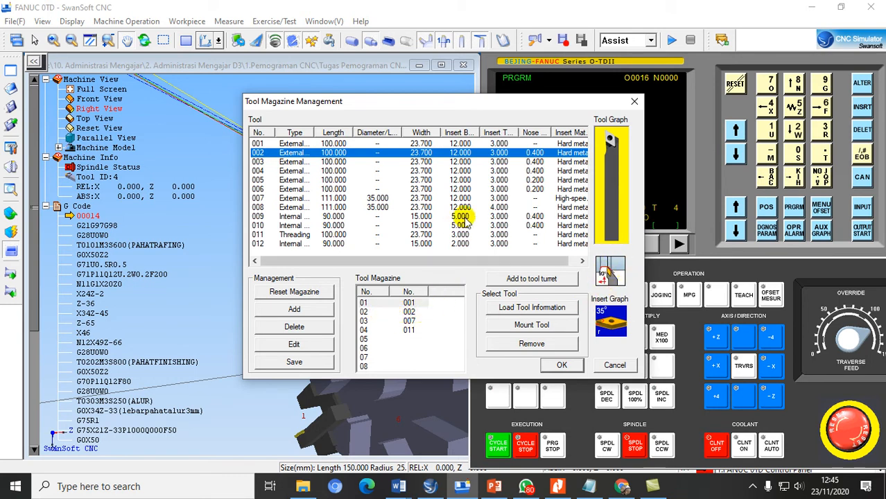
pyautogui.click(326, 163)
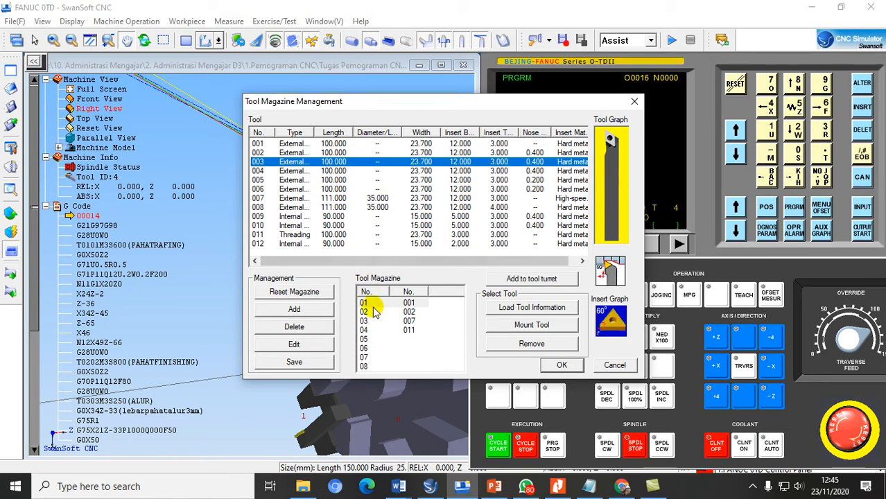
pyautogui.click(391, 321)
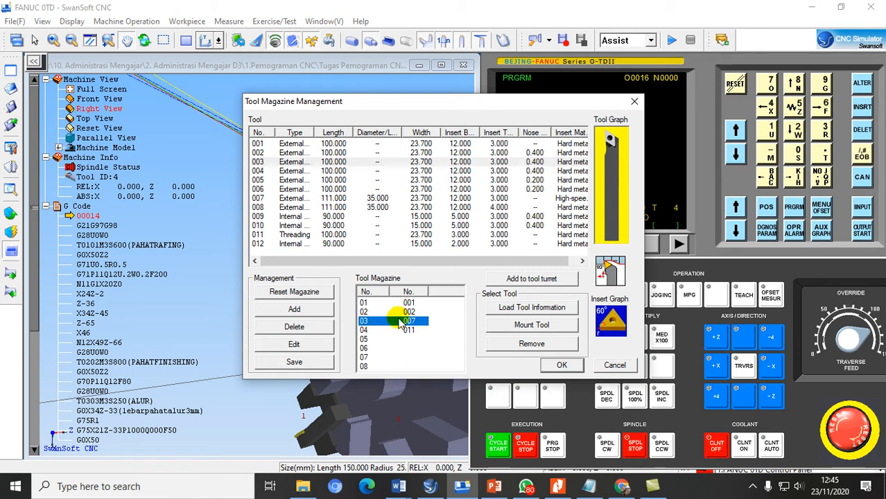
pyautogui.click(292, 199)
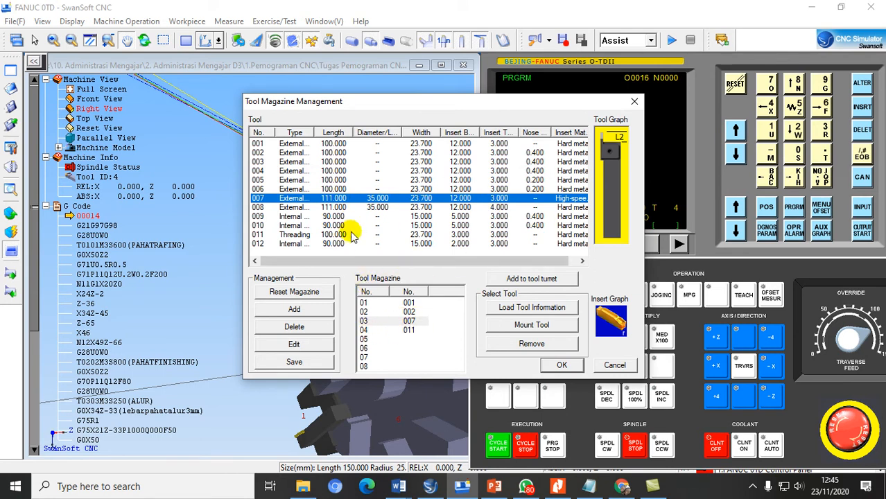
pyautogui.click(297, 236)
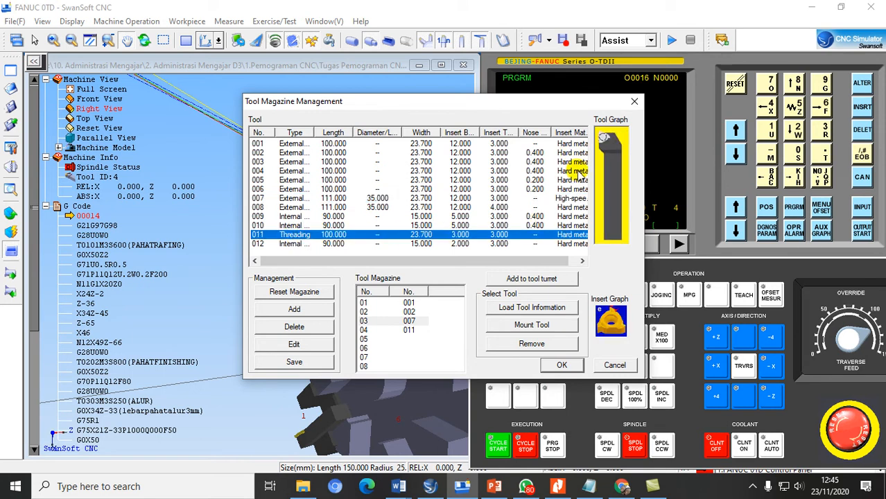
pyautogui.click(409, 331)
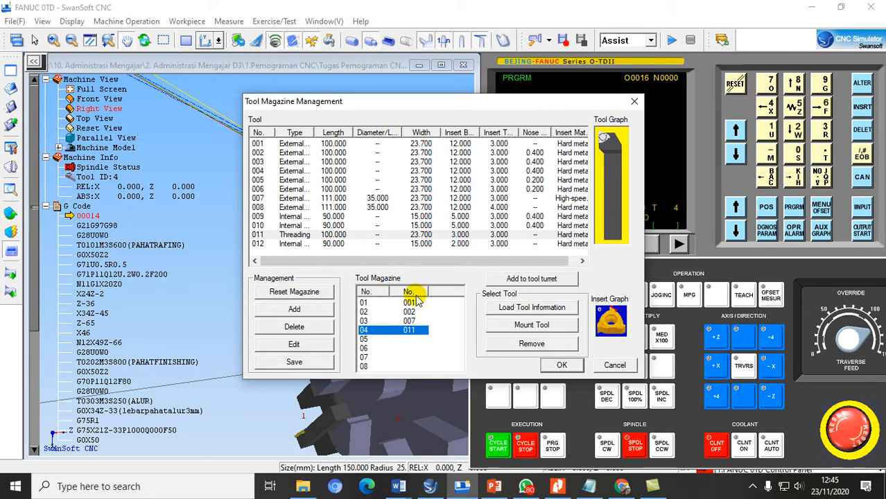
# Step: Review the insert shapes of the four mounted tools 001, 002, 007 and 011, and close the tool magazine management
pyautogui.click(299, 144)
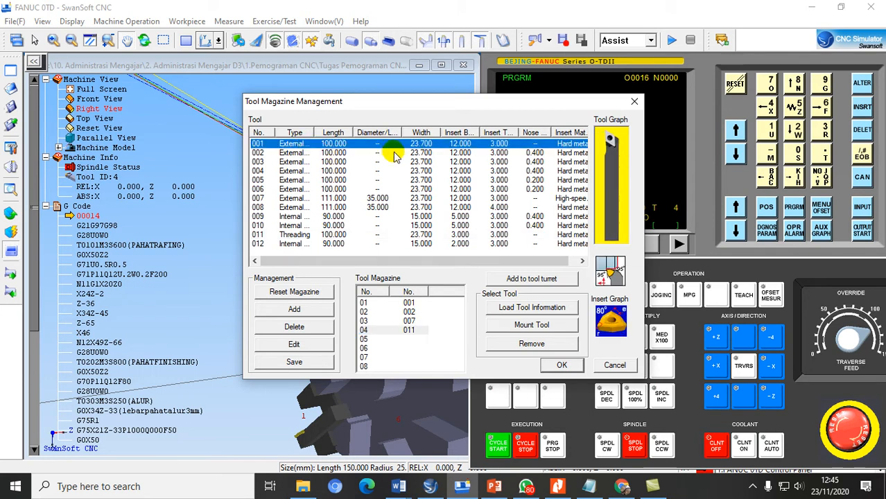
pyautogui.click(298, 153)
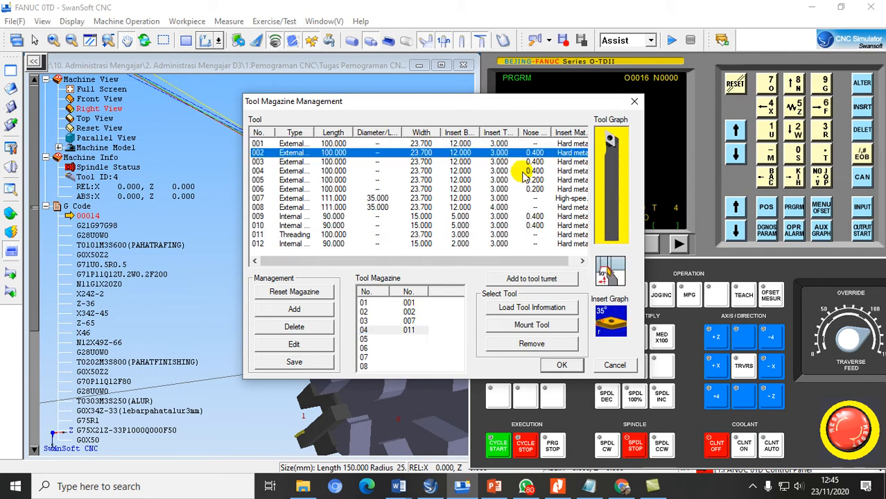
pyautogui.click(293, 199)
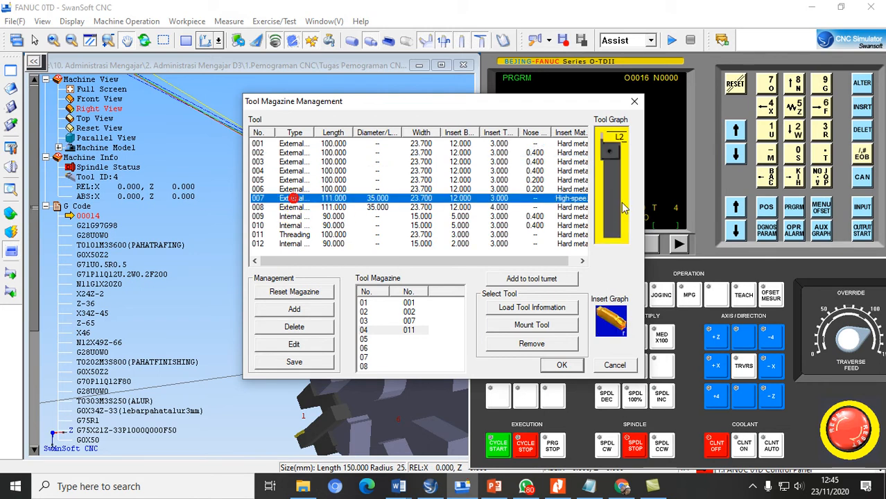
pyautogui.click(299, 235)
pyautogui.click(561, 365)
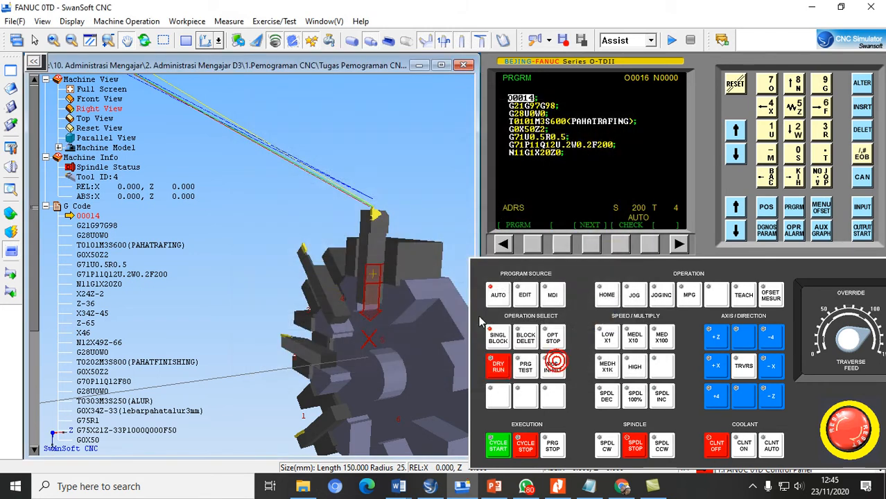
# Step: Enter T0101 in MDI mode and run it to bring tool 1 into the working position
pyautogui.moveTo(338, 309); pyautogui.dragTo(320, 295)
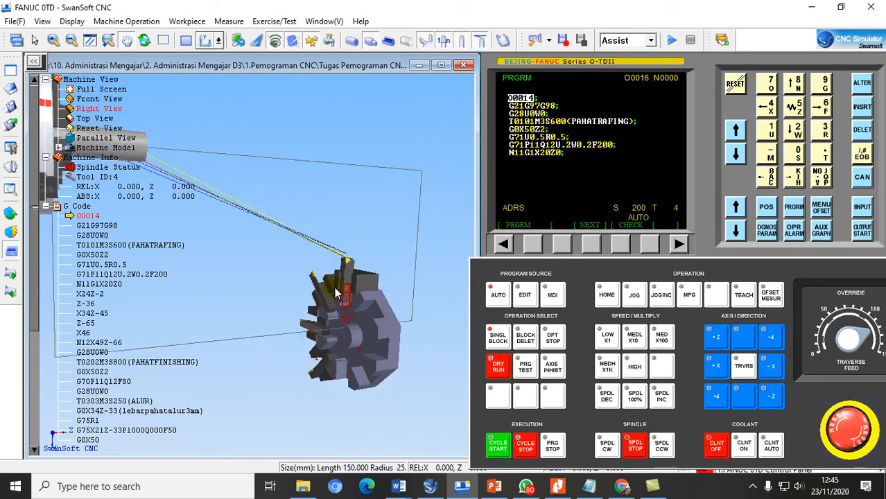
pyautogui.moveTo(444, 300); pyautogui.dragTo(418, 307)
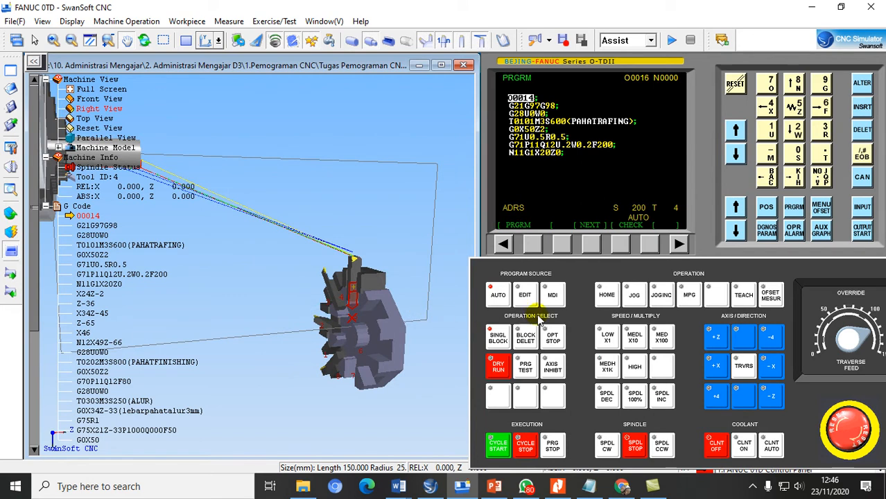
pyautogui.click(552, 295)
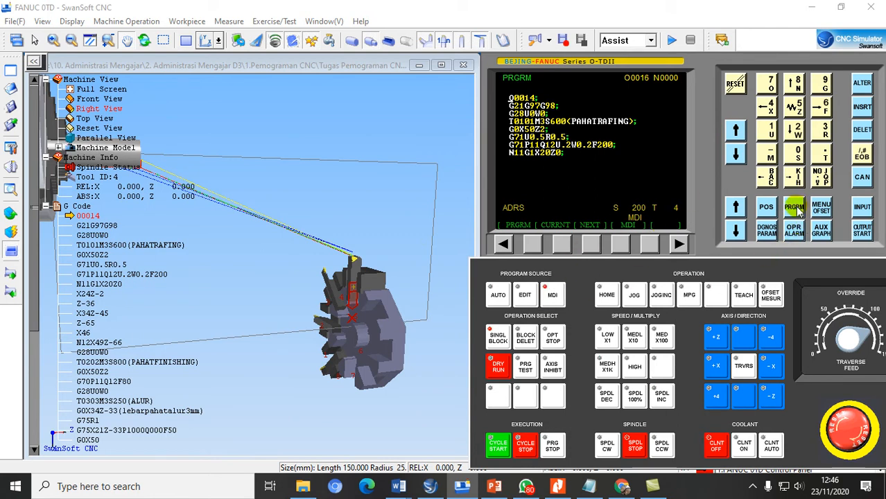
pyautogui.click(620, 244)
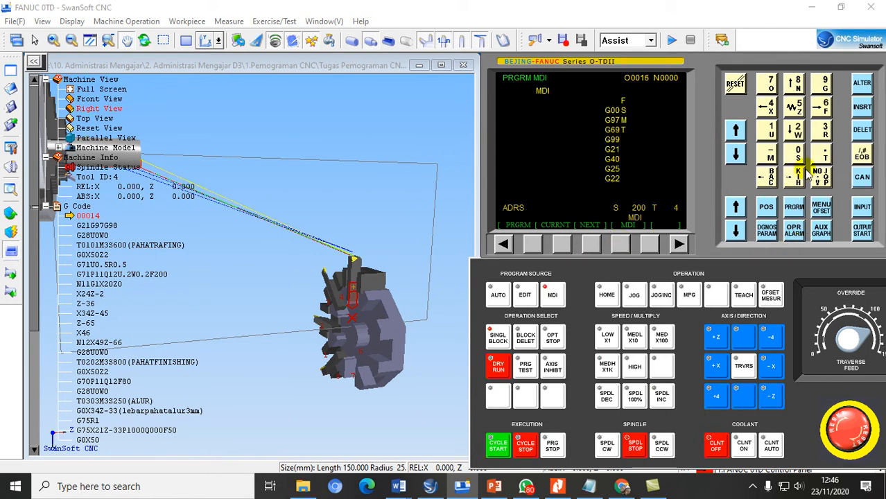
pyautogui.click(824, 157)
pyautogui.click(796, 154)
pyautogui.click(769, 132)
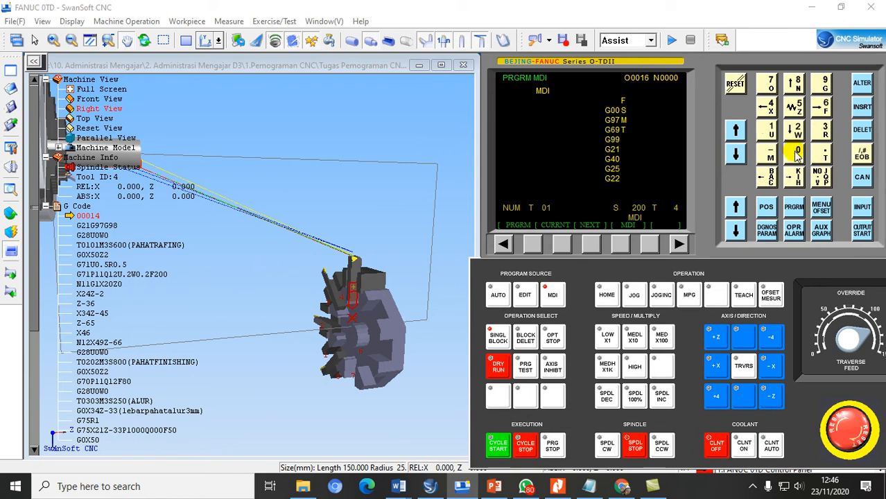
pyautogui.click(862, 207)
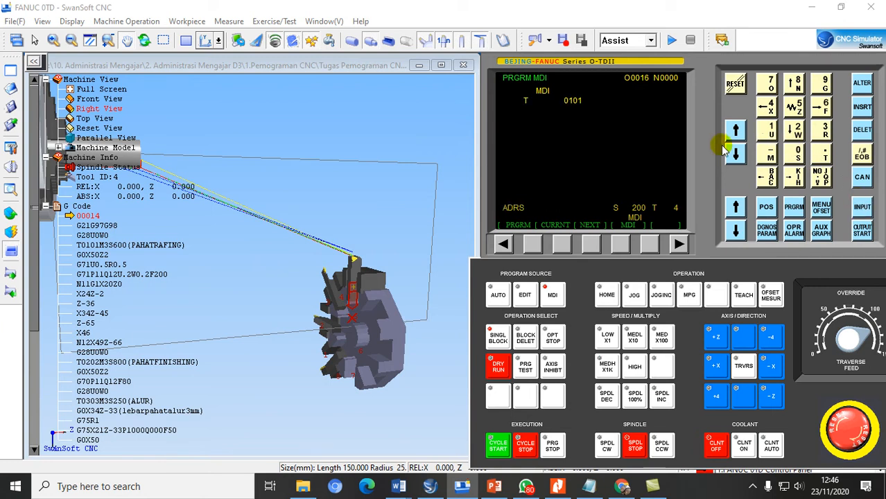
pyautogui.click(501, 445)
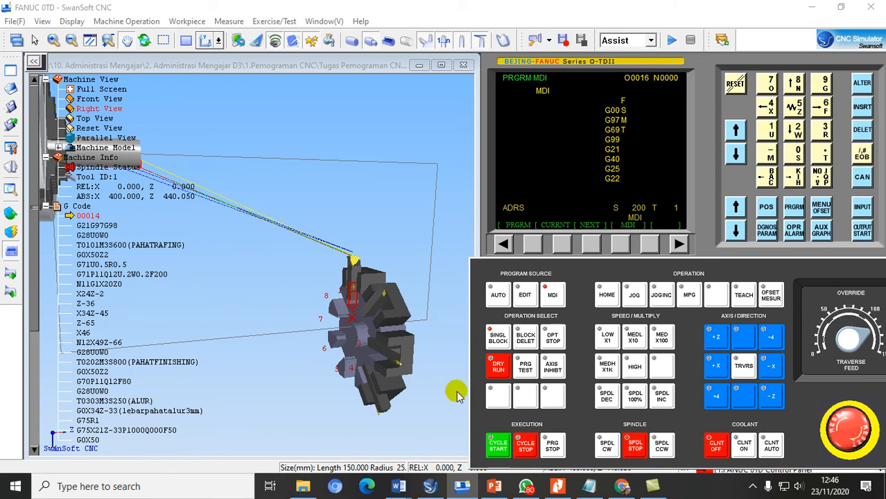
# Step: Rapid-position the tool at the outer edge of the workpiece's end face and check the tip contact up close
pyautogui.scroll(3, 350, 260)
pyautogui.scroll(-5, 351, 260)
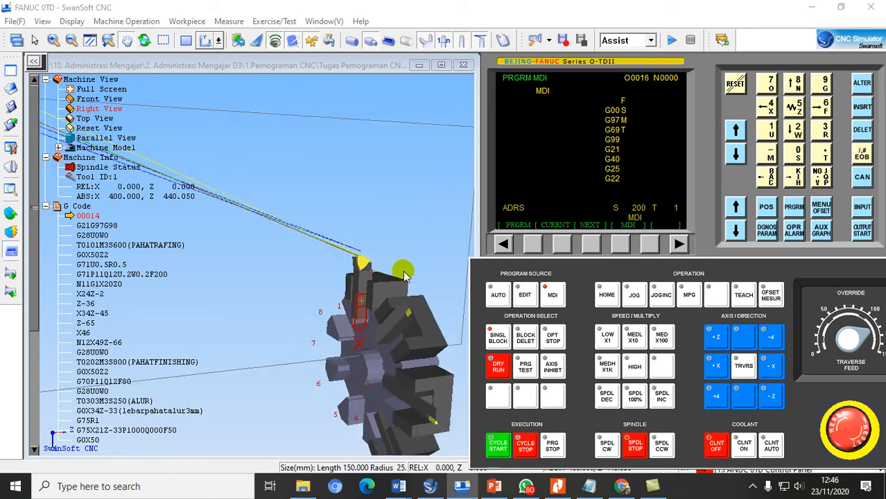
pyautogui.scroll(1, 411, 283)
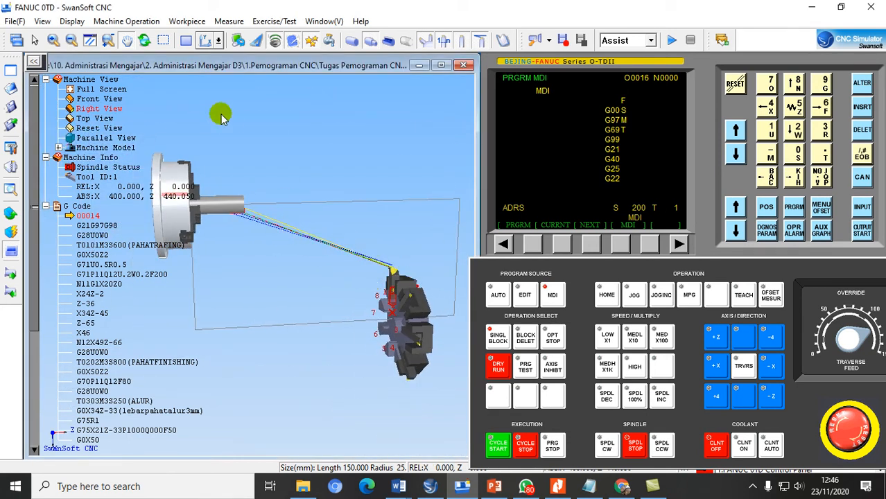
pyautogui.click(122, 22)
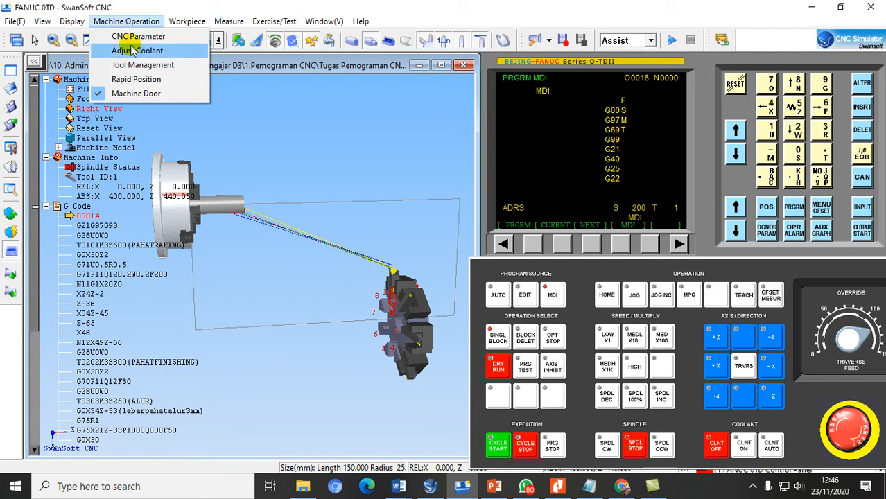
pyautogui.click(136, 79)
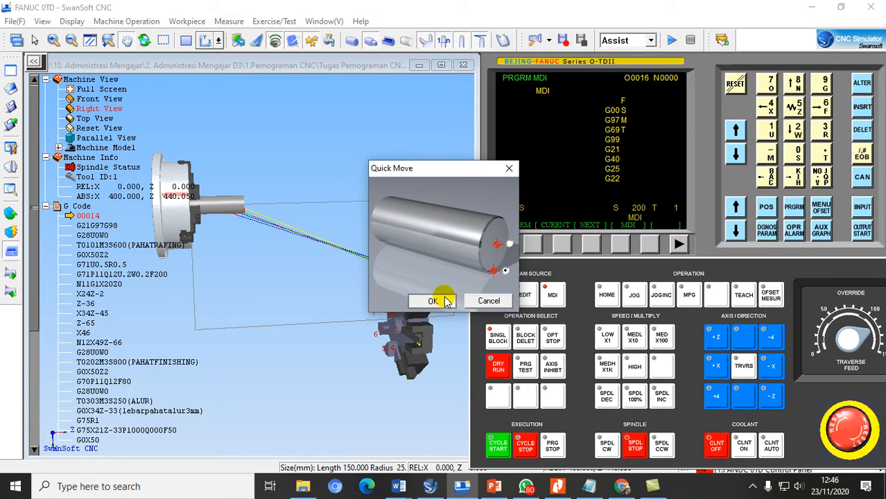
pyautogui.click(446, 301)
pyautogui.scroll(3, 250, 212)
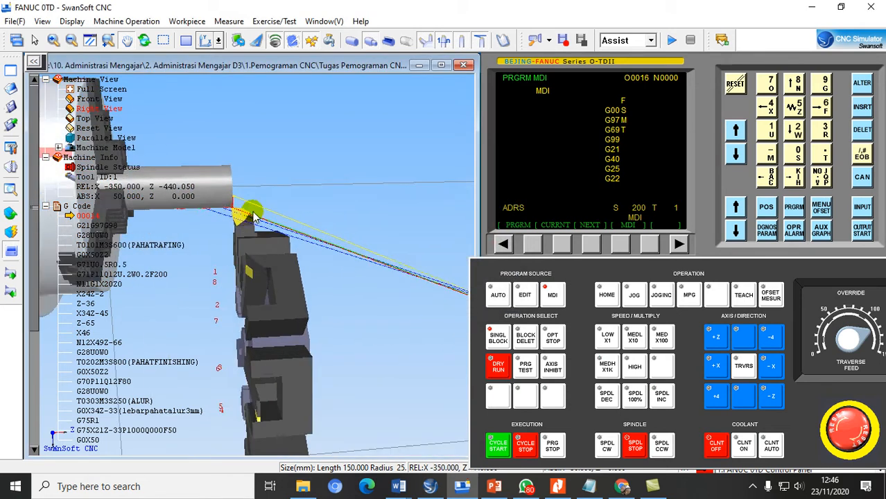
pyautogui.scroll(5, 255, 219)
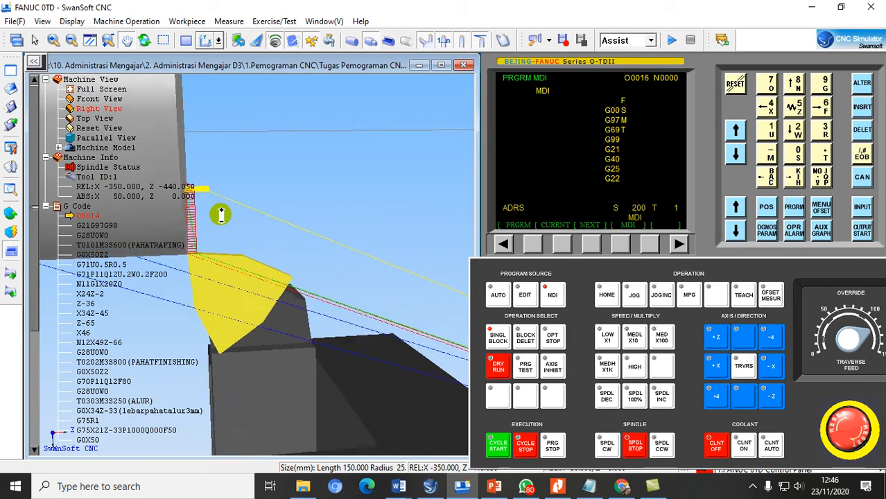
pyautogui.scroll(1, 221, 214)
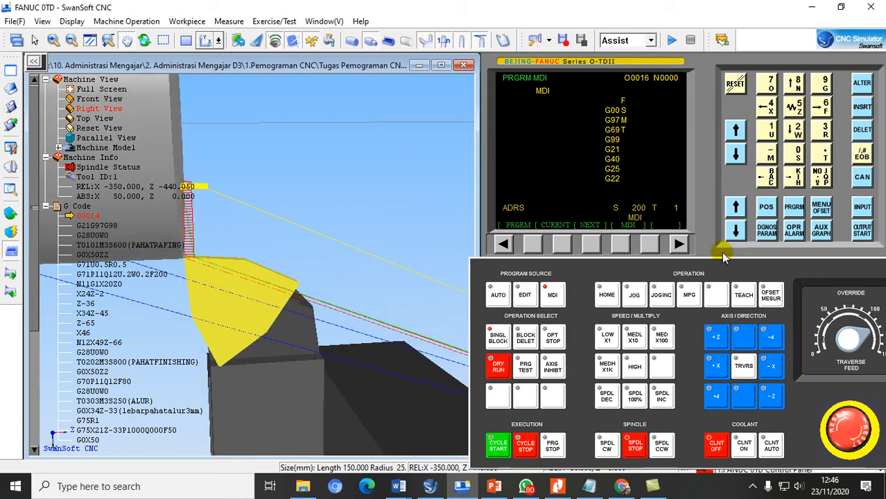
# Step: Record tool 1's X offset in row G01 of the geometry offset table by entering MX50
pyautogui.click(823, 211)
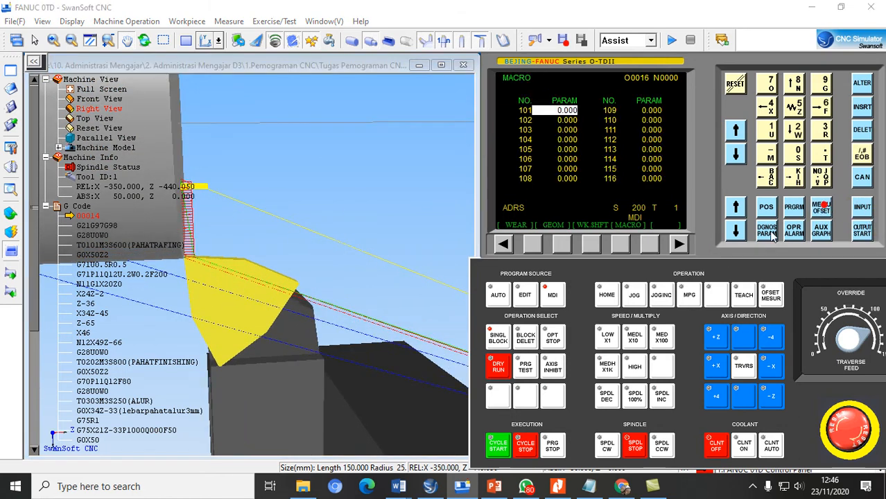
pyautogui.click(561, 245)
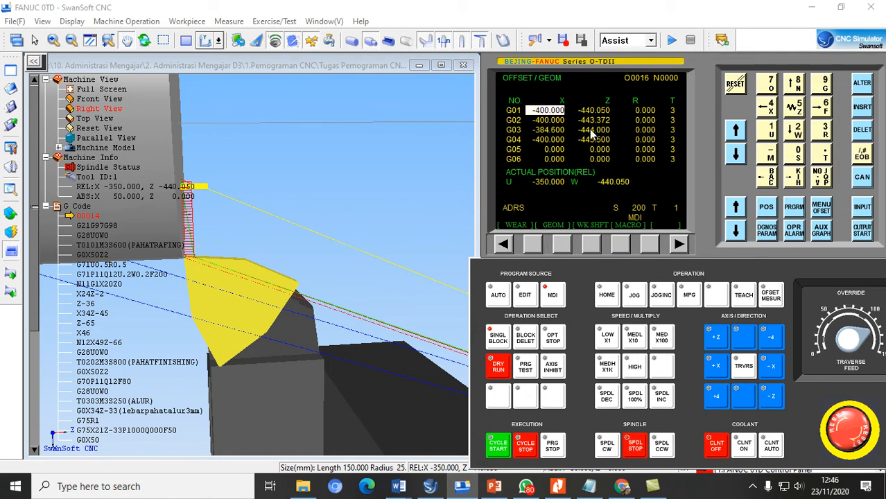
pyautogui.click(770, 155)
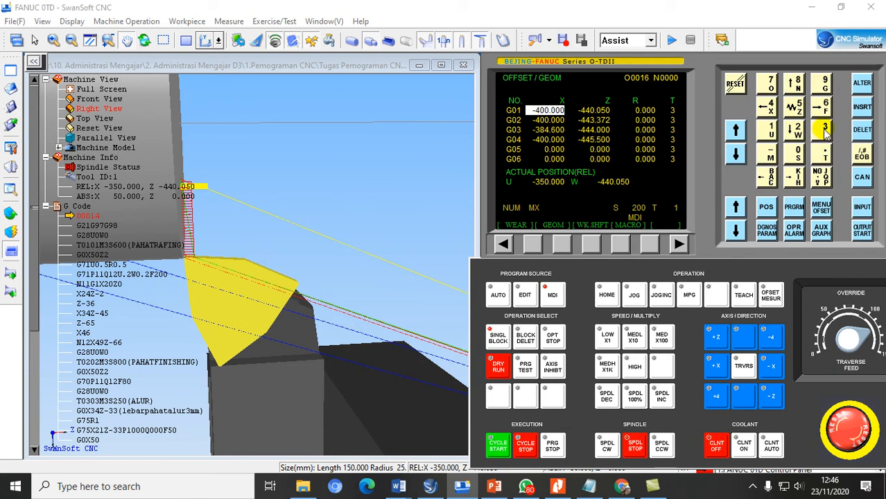
pyautogui.click(794, 108)
pyautogui.click(862, 208)
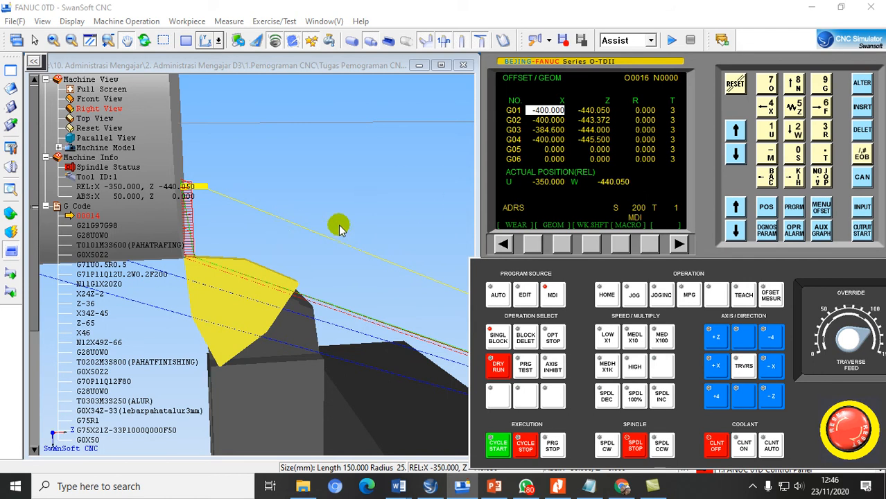
# Step: Record tool 1's Z offset in row G01 by entering MZ0 at the workpiece's end face
pyautogui.scroll(-2, 338, 226)
pyautogui.moveTo(337, 227); pyautogui.dragTo(292, 238, button='middle')
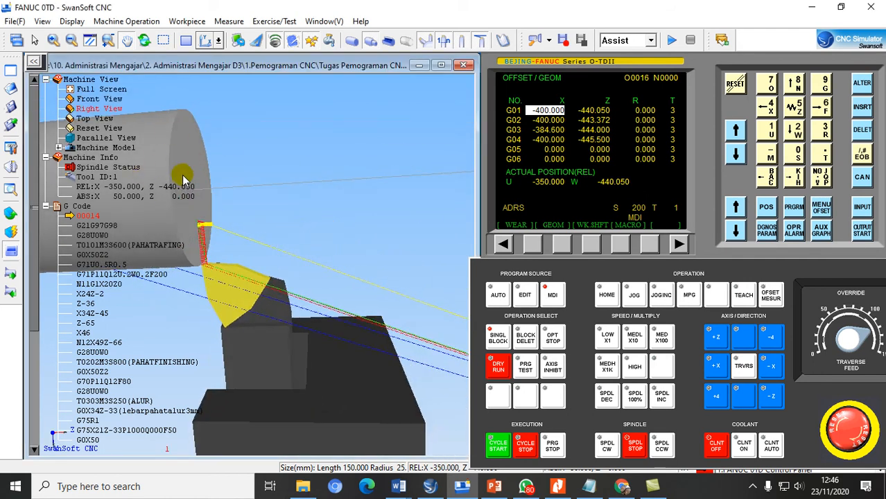
pyautogui.click(771, 157)
pyautogui.click(794, 106)
pyautogui.click(796, 154)
pyautogui.click(823, 153)
pyautogui.click(862, 212)
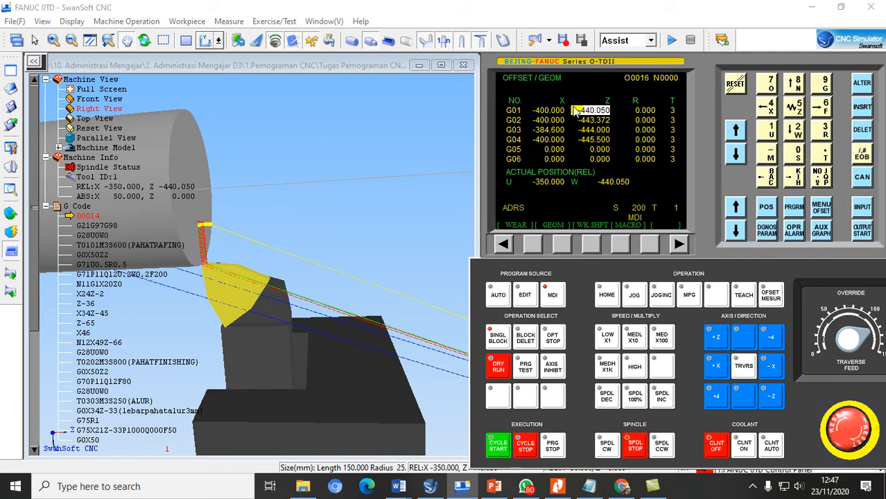
# Step: Return the turret to its home position in both X and Z
pyautogui.click(607, 295)
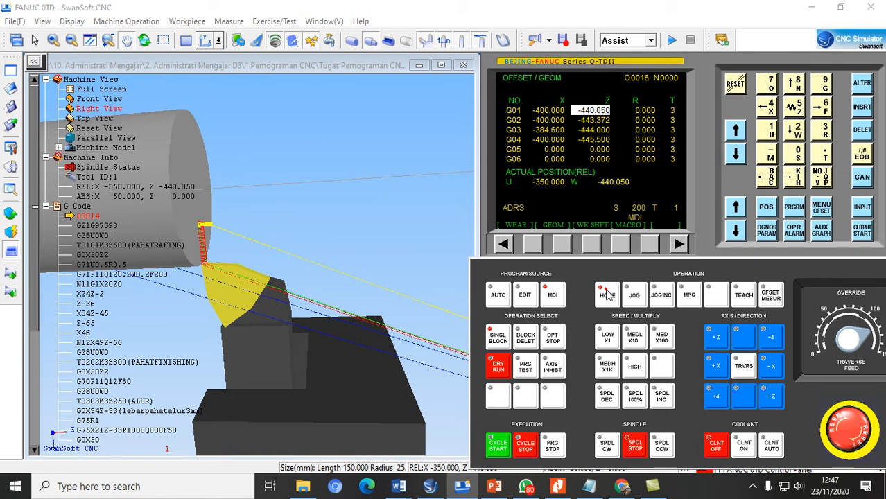
pyautogui.click(716, 338)
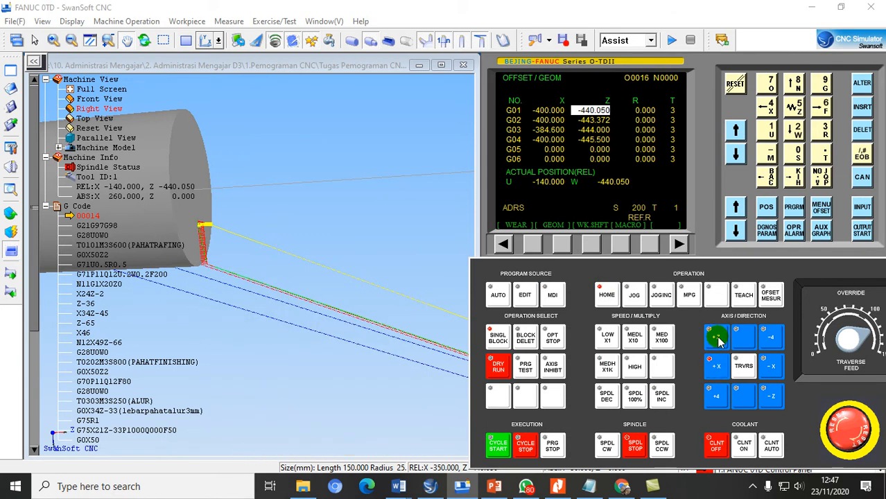
pyautogui.click(718, 340)
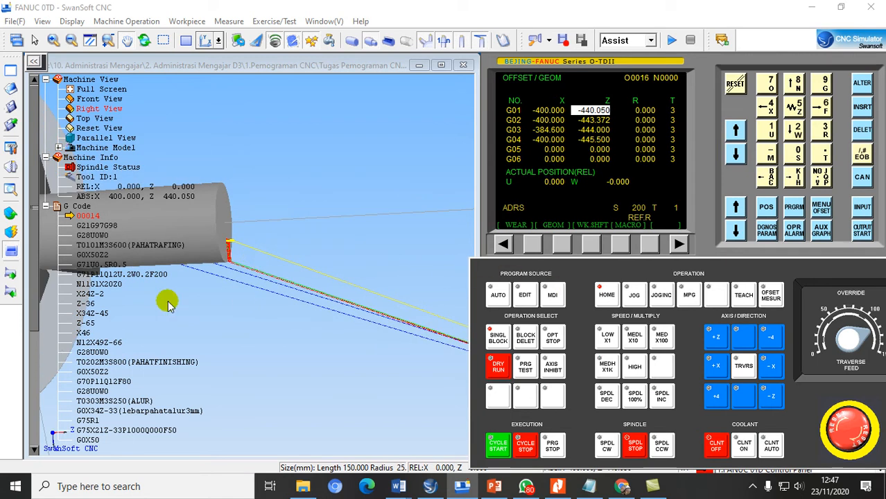
pyautogui.scroll(-2, 183, 309)
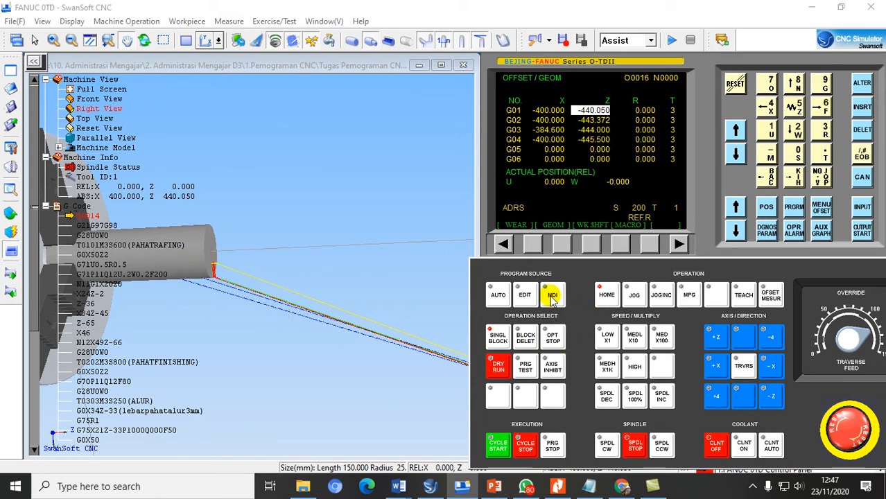
# Step: Enter T0202 in MDI mode and run it to bring tool 2 into the working position
pyautogui.click(794, 207)
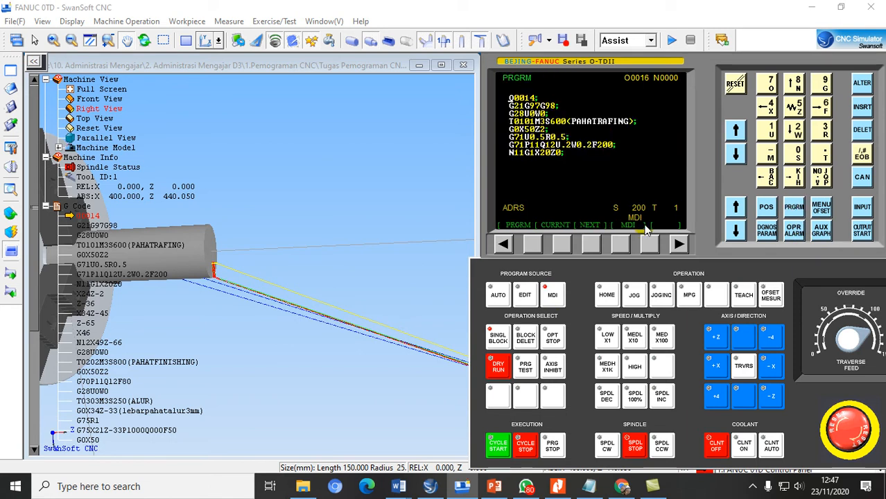
pyautogui.click(621, 245)
pyautogui.click(824, 154)
pyautogui.click(798, 154)
pyautogui.click(795, 132)
pyautogui.click(798, 154)
pyautogui.click(795, 131)
pyautogui.click(862, 206)
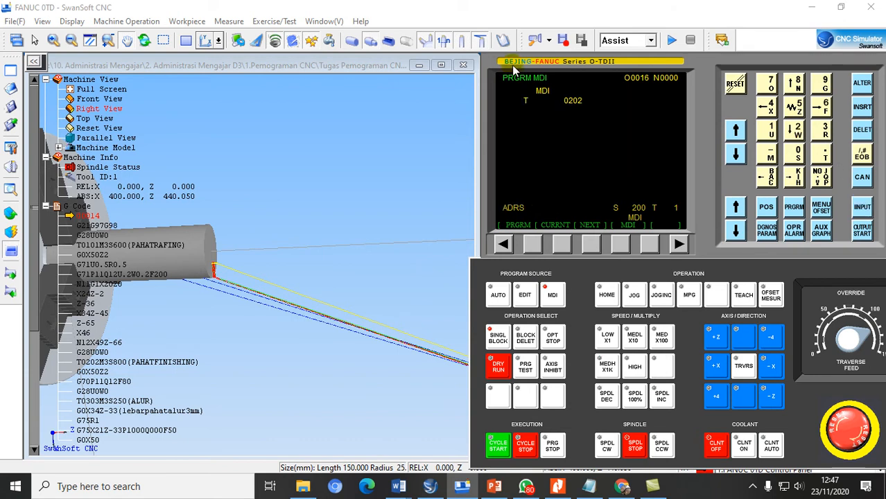
pyautogui.click(501, 451)
# Step: Rapid-position tool 2 at the outer edge of the workpiece's end face and check the tip contact up close
pyautogui.scroll(-7, 321, 315)
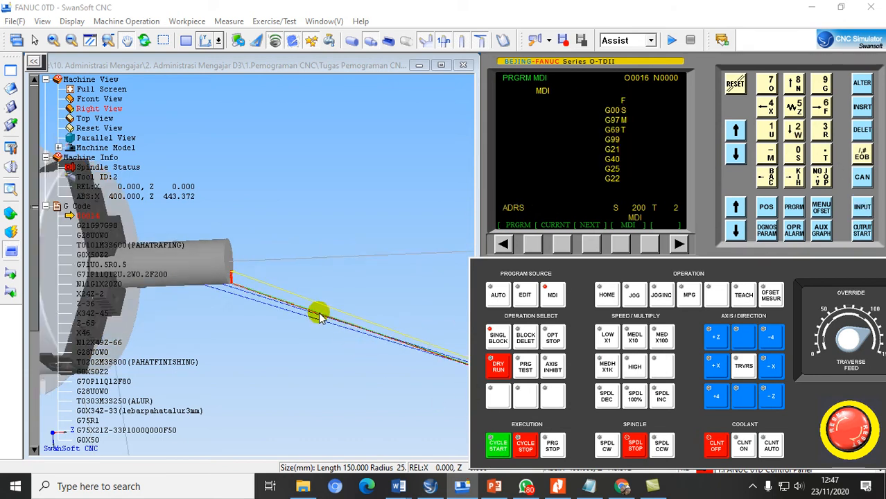
pyautogui.scroll(5, 414, 364)
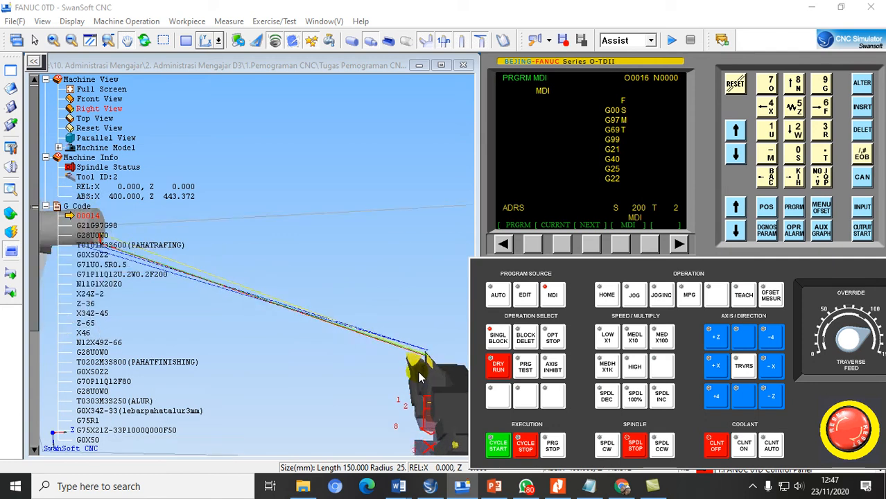
pyautogui.click(132, 21)
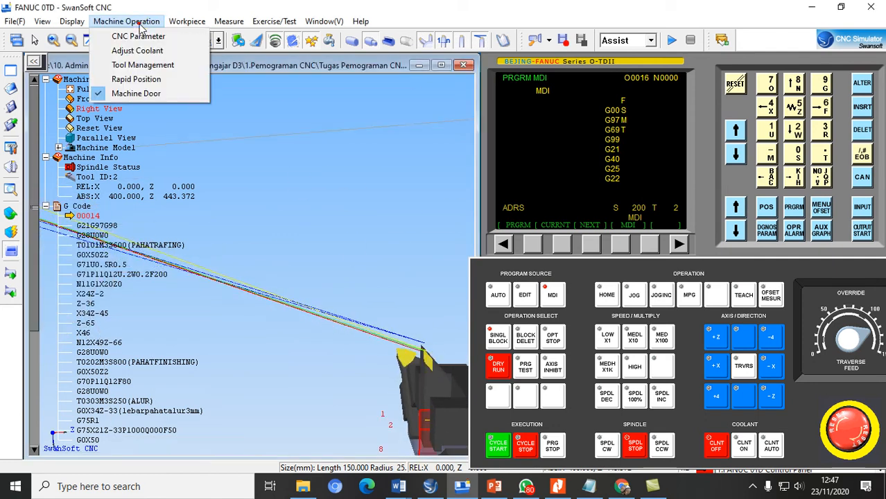
pyautogui.click(138, 81)
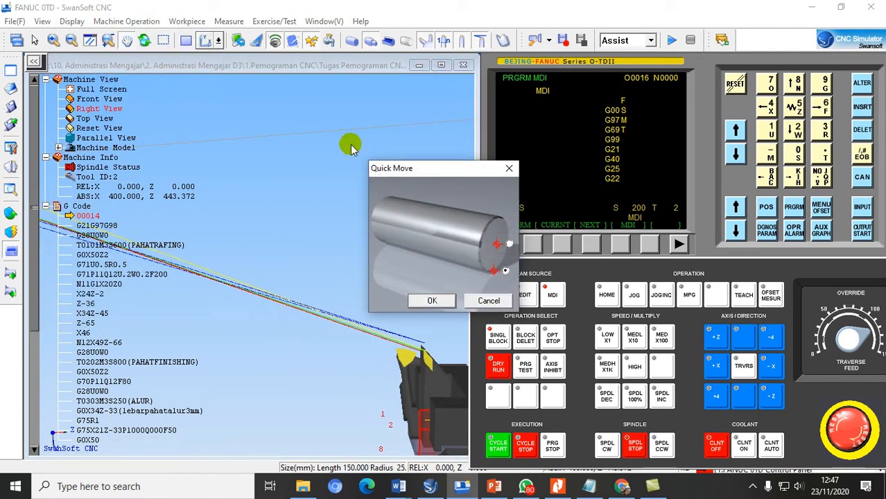
pyautogui.click(437, 306)
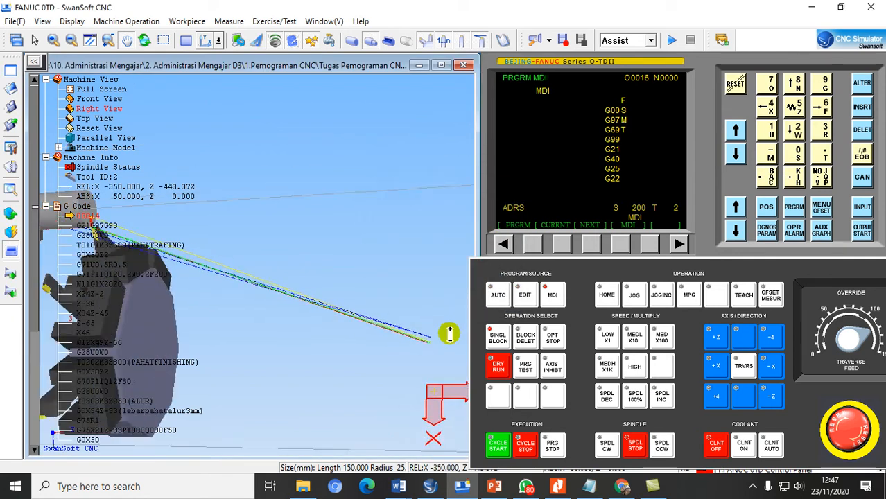
pyautogui.scroll(5, 180, 291)
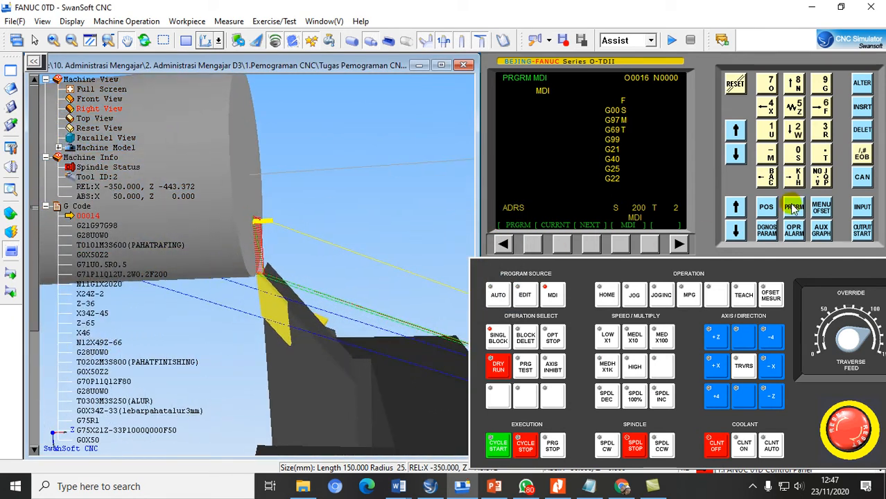
# Step: Record tool 2's X offset in row G02 of the geometry offset table by entering MX50
pyautogui.click(821, 208)
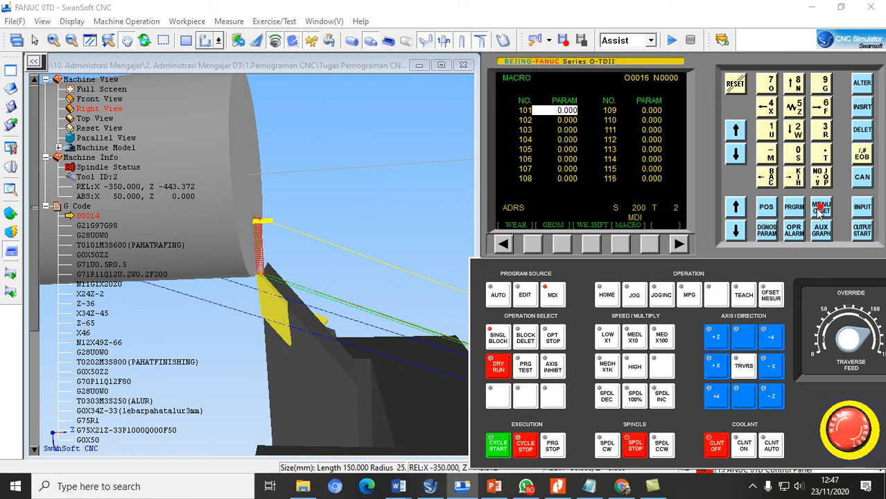
pyautogui.click(562, 244)
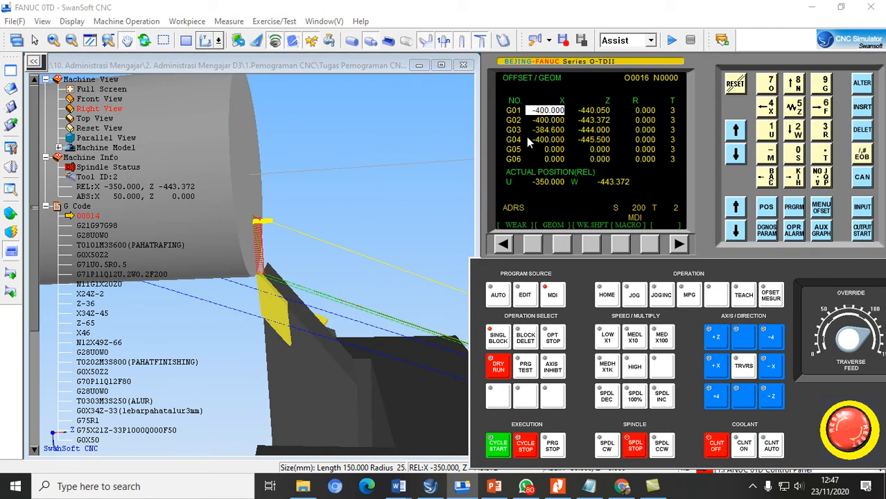
pyautogui.click(737, 154)
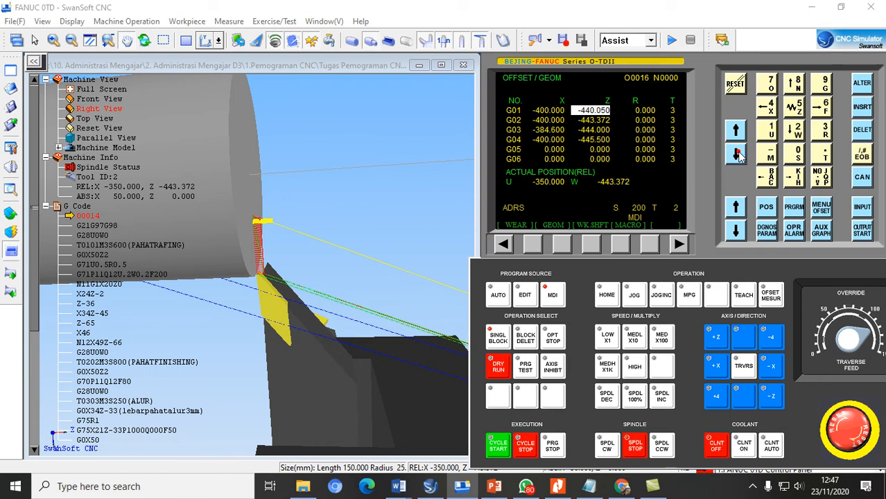
pyautogui.click(737, 154)
pyautogui.click(737, 154)
pyautogui.click(737, 154)
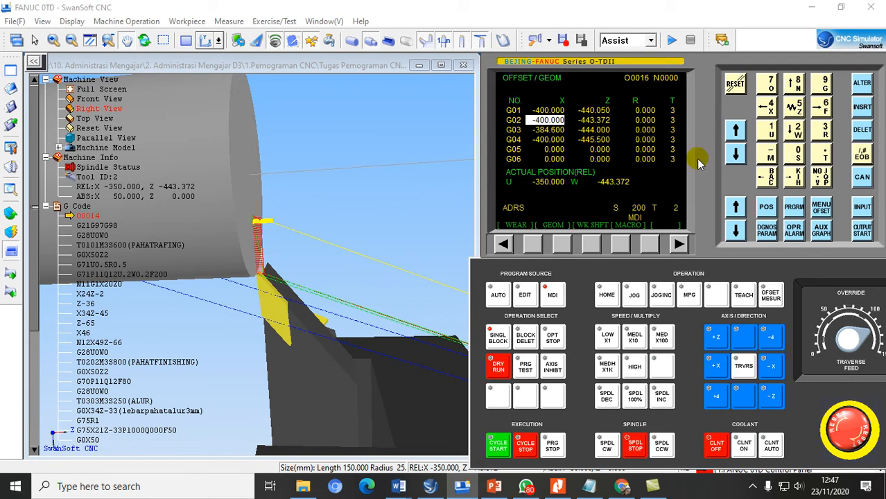
pyautogui.click(770, 155)
pyautogui.click(770, 108)
pyautogui.click(794, 107)
pyautogui.click(800, 148)
pyautogui.click(817, 149)
pyautogui.click(870, 206)
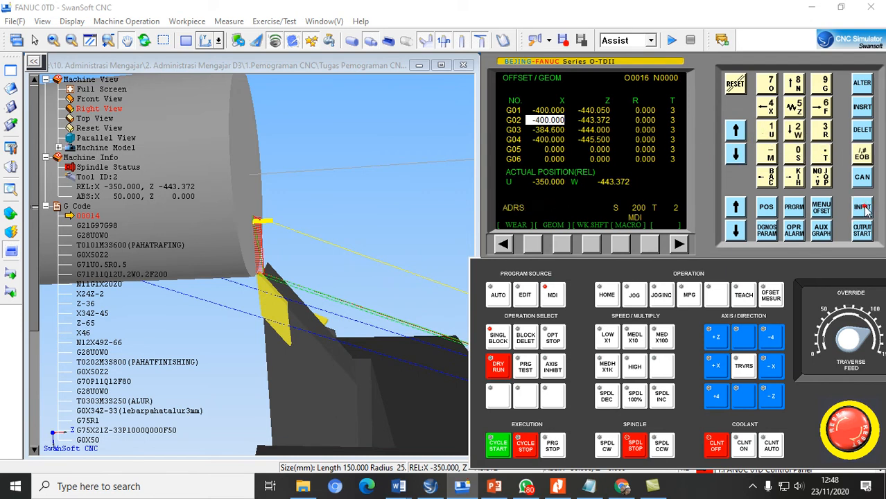
# Step: Record tool 2's Z offset in row G02 by entering MZ0
pyautogui.click(770, 156)
pyautogui.click(794, 107)
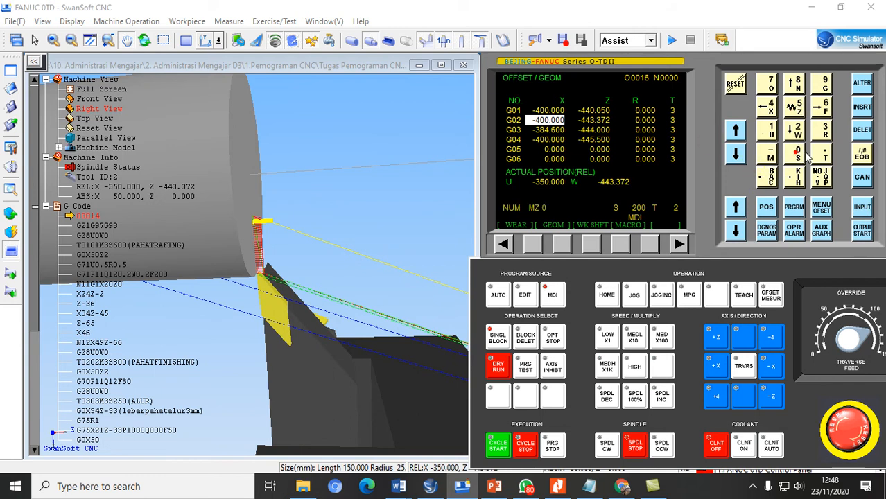
pyautogui.click(862, 207)
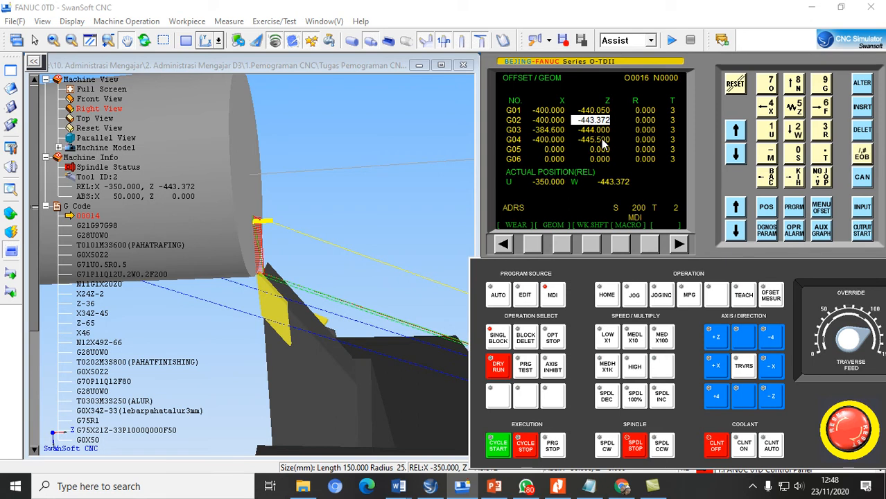
# Step: Send tool 2 back to the machine's reference point in X and Z
pyautogui.moveTo(416, 232); pyautogui.dragTo(388, 239)
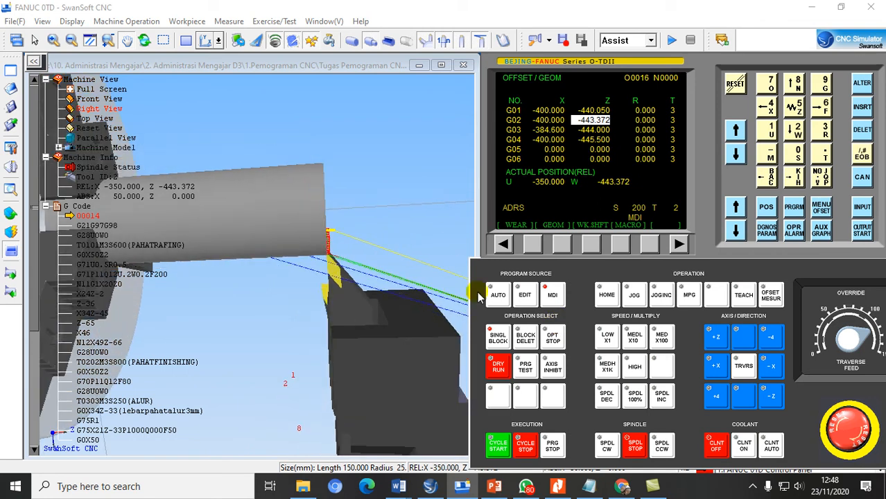
pyautogui.click(607, 296)
pyautogui.click(716, 366)
pyautogui.click(718, 338)
pyautogui.click(719, 338)
# Step: Load program O0015 from the program library in edit mode and view its toolpath in the 2D display
pyautogui.click(525, 296)
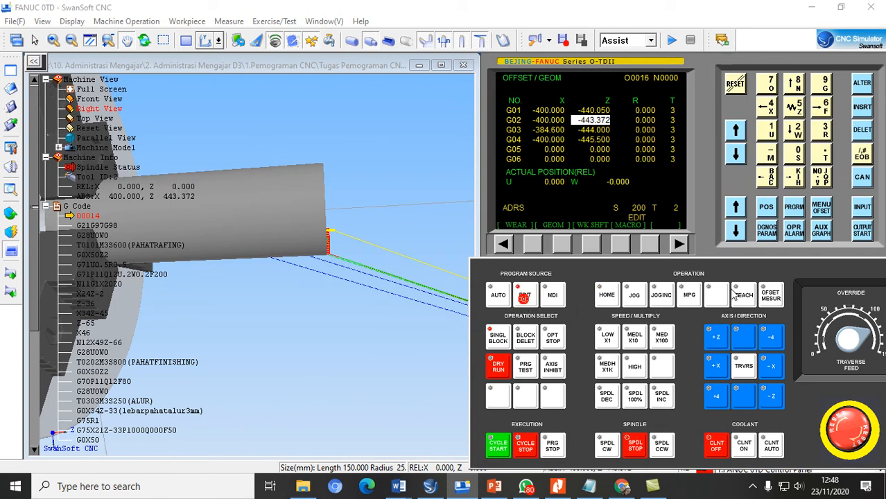
pyautogui.click(797, 211)
pyautogui.click(563, 245)
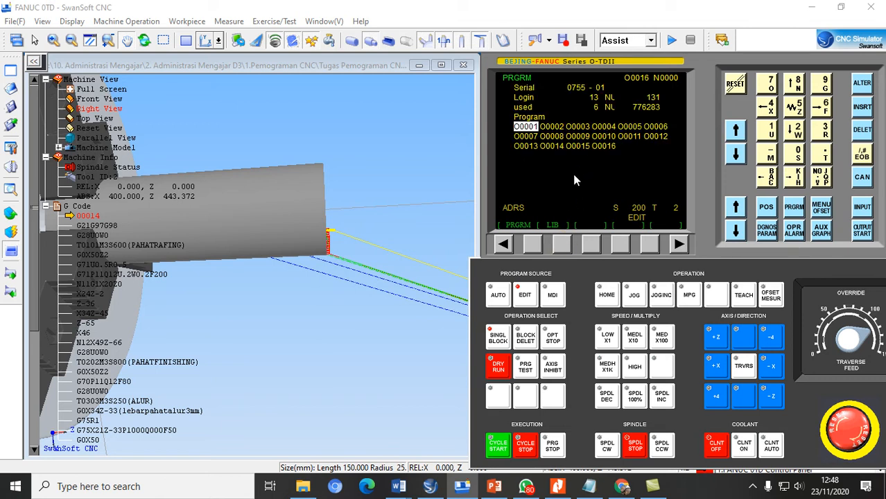
pyautogui.click(768, 83)
pyautogui.click(771, 133)
pyautogui.click(796, 109)
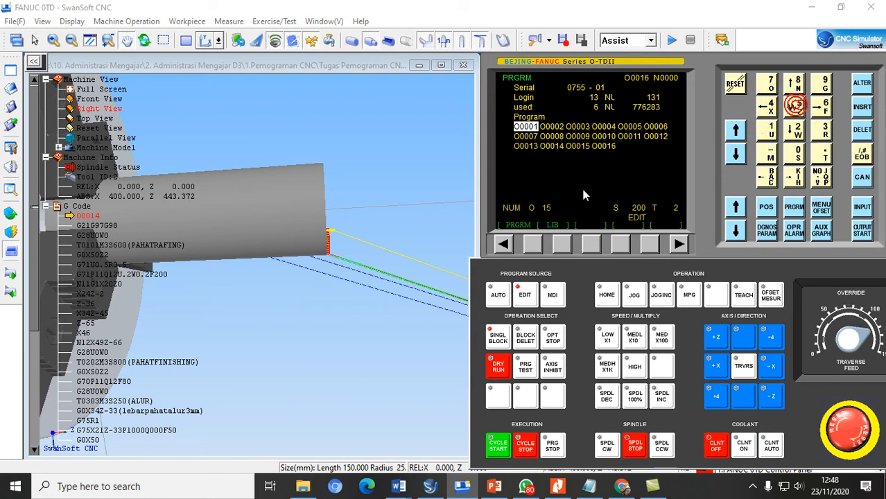
pyautogui.click(738, 153)
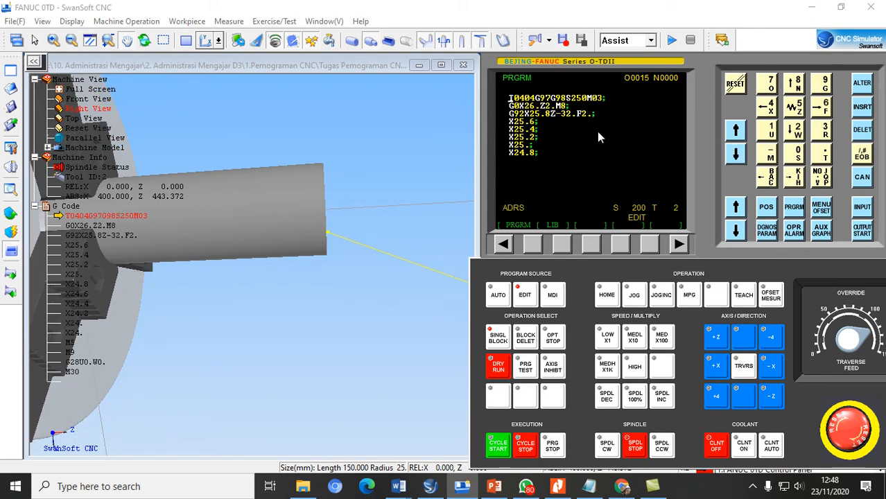
pyautogui.click(186, 40)
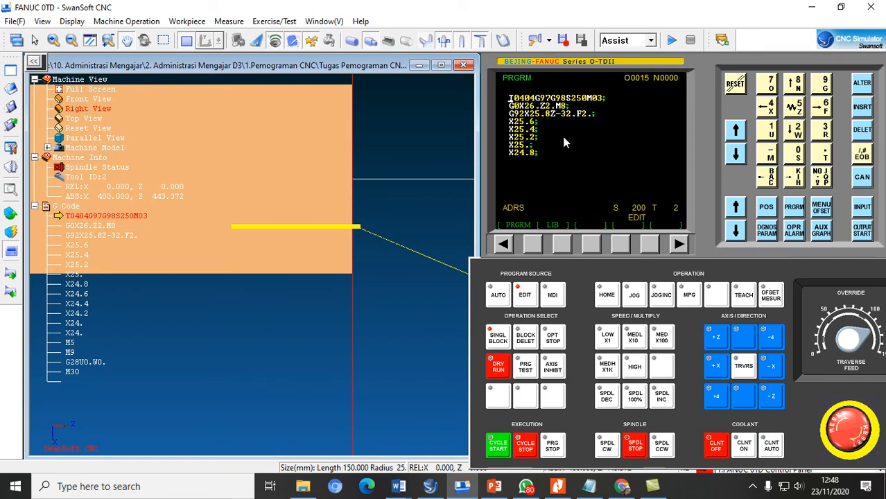
# Step: Load program O0016 from the program library and switch the control to automatic mode
pyautogui.click(562, 243)
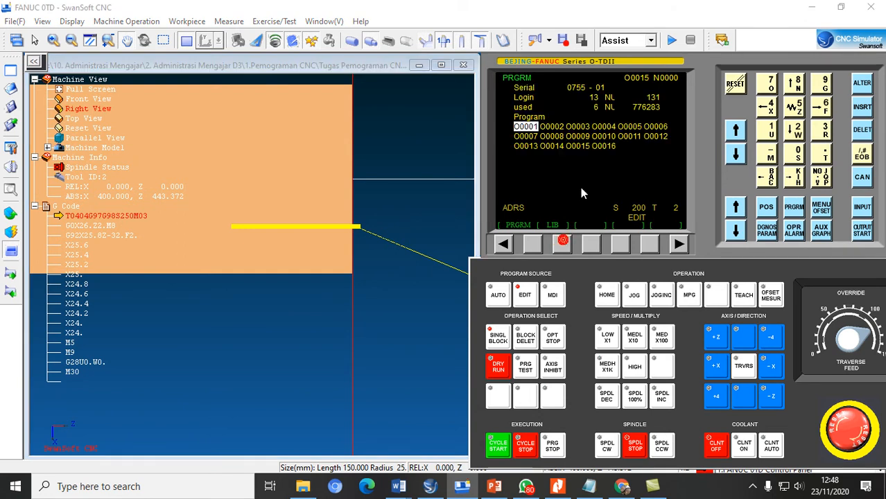
pyautogui.click(770, 84)
pyautogui.click(771, 130)
pyautogui.click(821, 107)
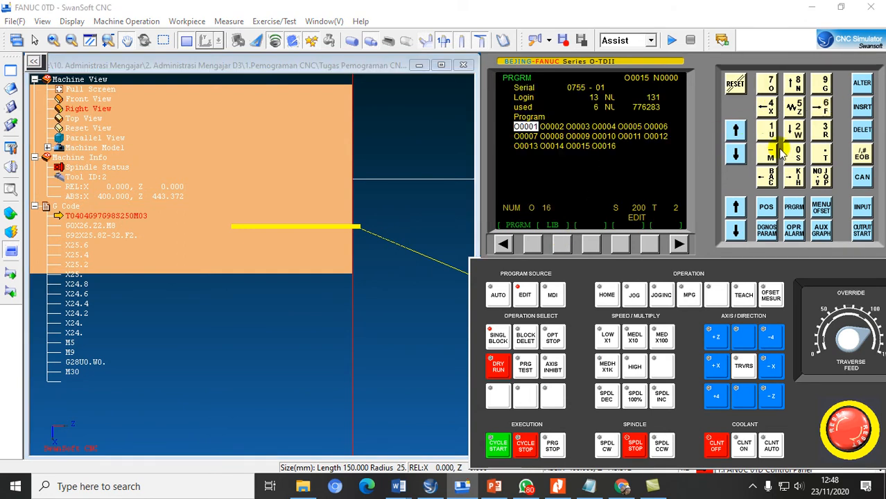
pyautogui.click(737, 154)
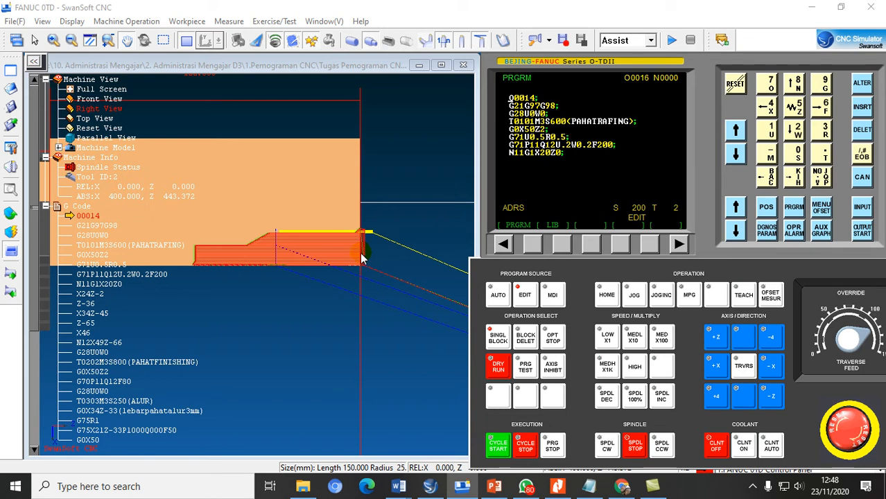
pyautogui.click(500, 296)
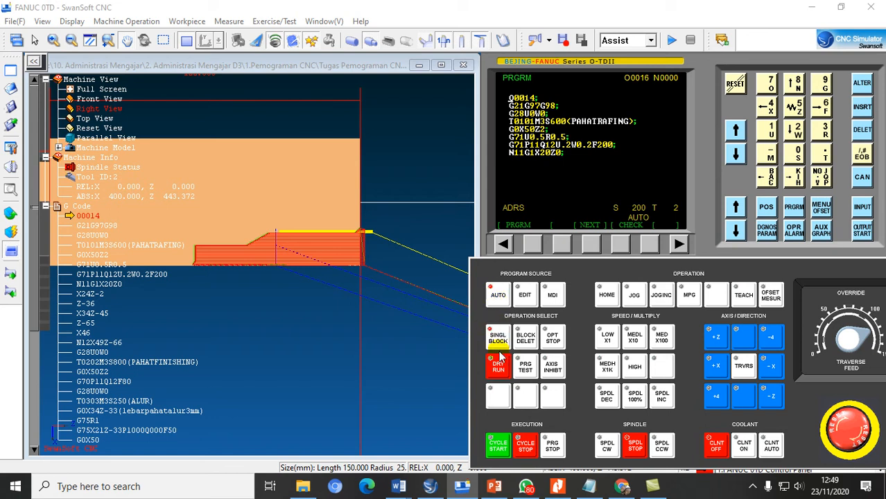
# Step: Execute the opening program blocks one at a time through G28U0W0 and check the tool at its reference point
pyautogui.click(499, 444)
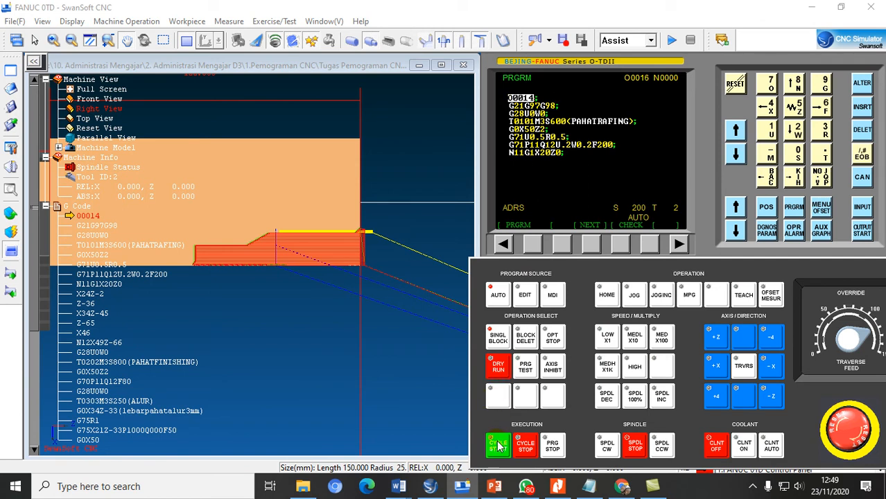
pyautogui.click(499, 445)
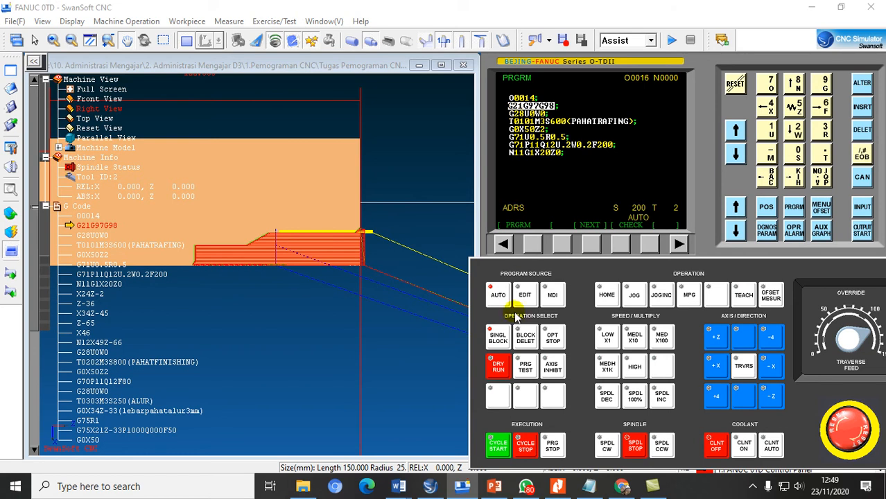
pyautogui.click(505, 451)
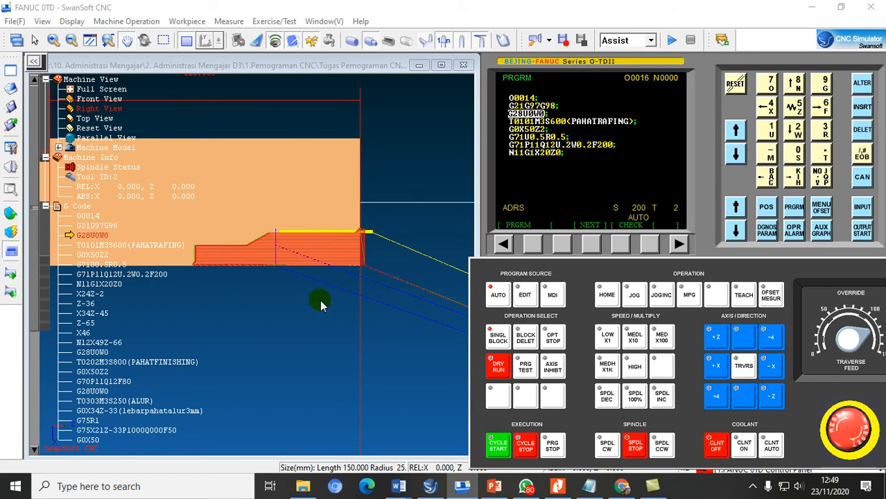
pyautogui.scroll(-4, 166, 223)
pyautogui.scroll(-2, 146, 219)
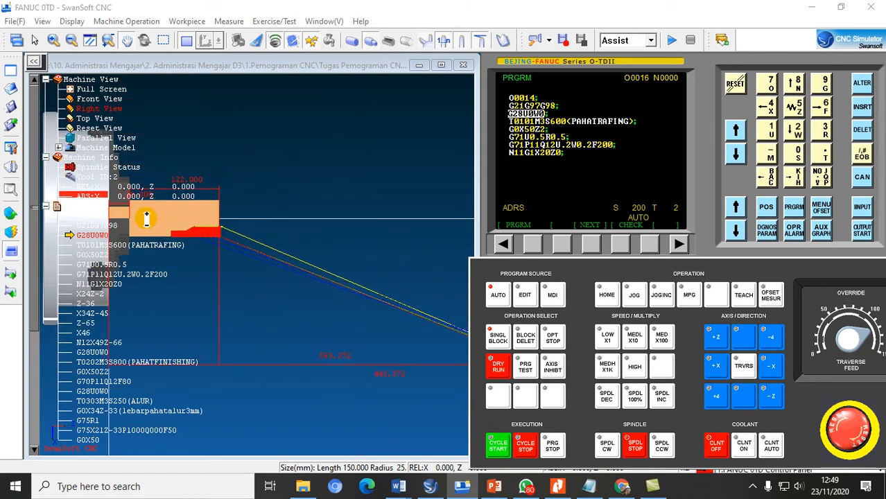
pyautogui.scroll(-3, 394, 285)
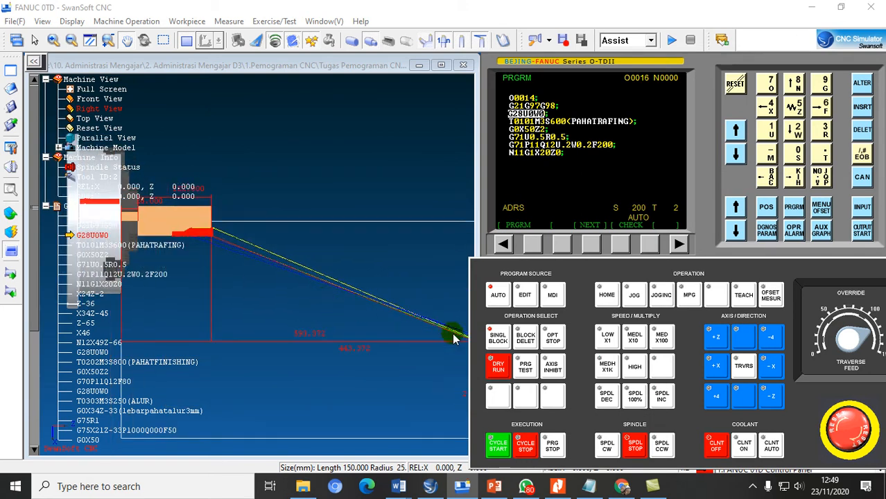
pyautogui.scroll(-1, 274, 281)
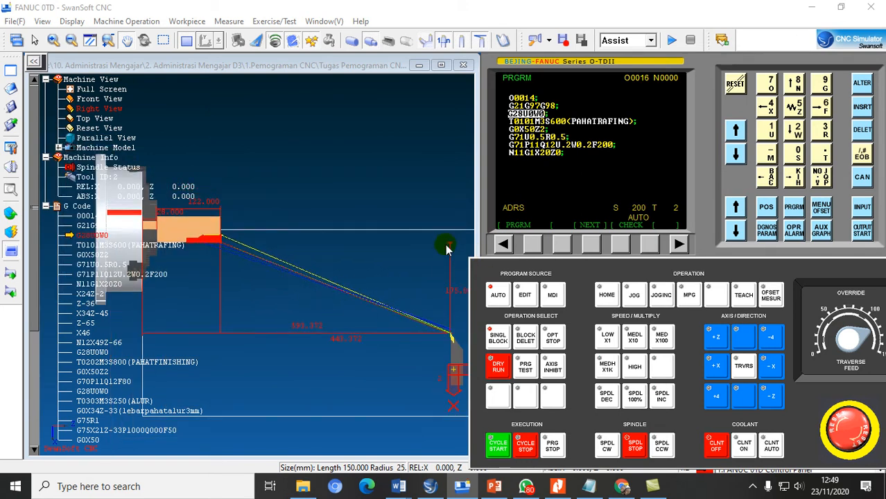
pyautogui.scroll(3, 364, 277)
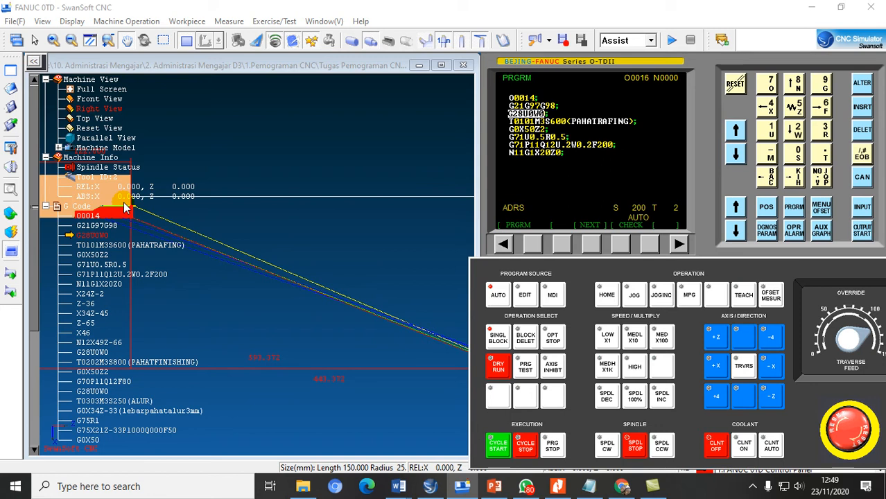
# Step: Execute the roughing tool call T0101M3S600 and the rapid approach block G0X50Z2 in single-block mode
pyautogui.click(499, 444)
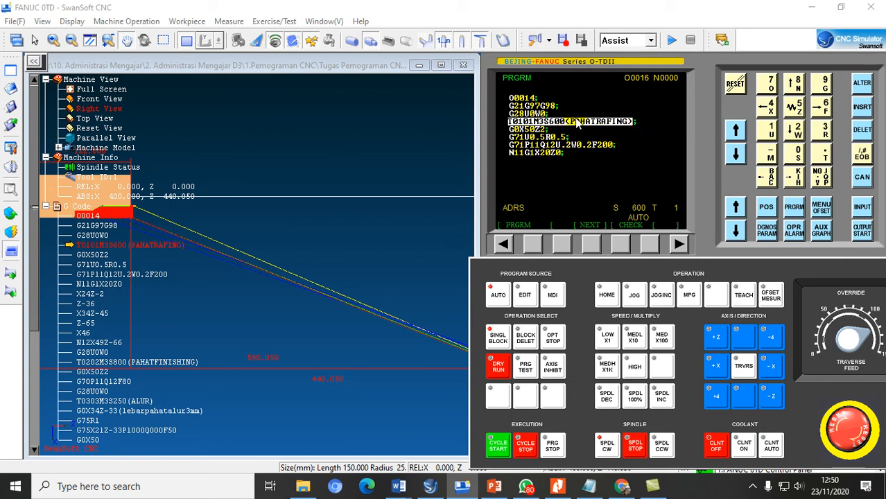
pyautogui.click(497, 444)
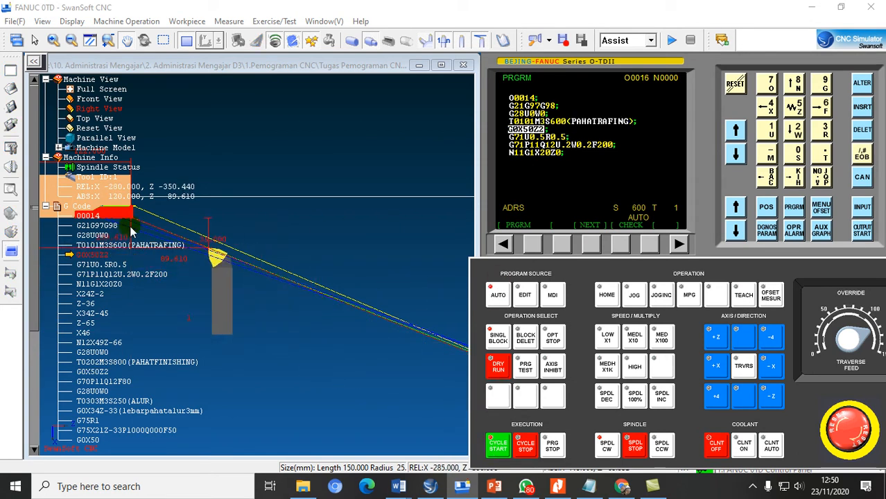
pyautogui.scroll(10, 87, 205)
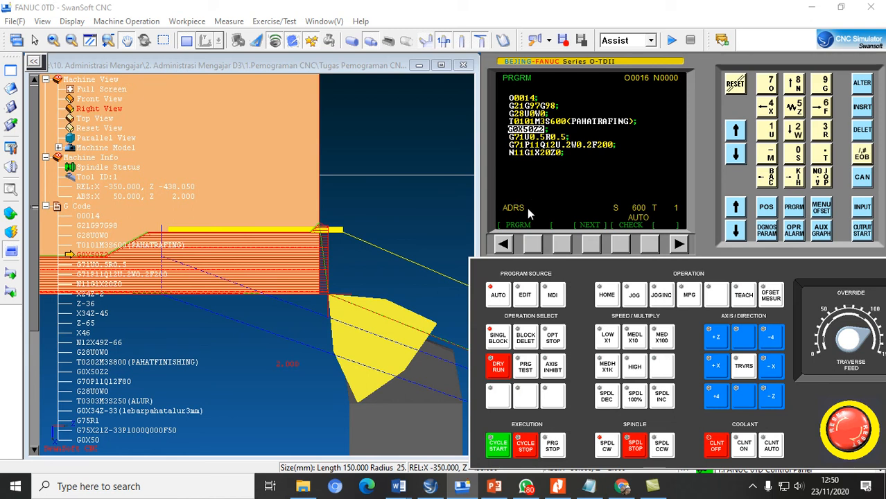
# Step: Run the roughing cycle G71U0.5R0.5 with G71P11Q12U.2W0.2F200, pausing it once during the first cuts and resuming it
pyautogui.click(499, 447)
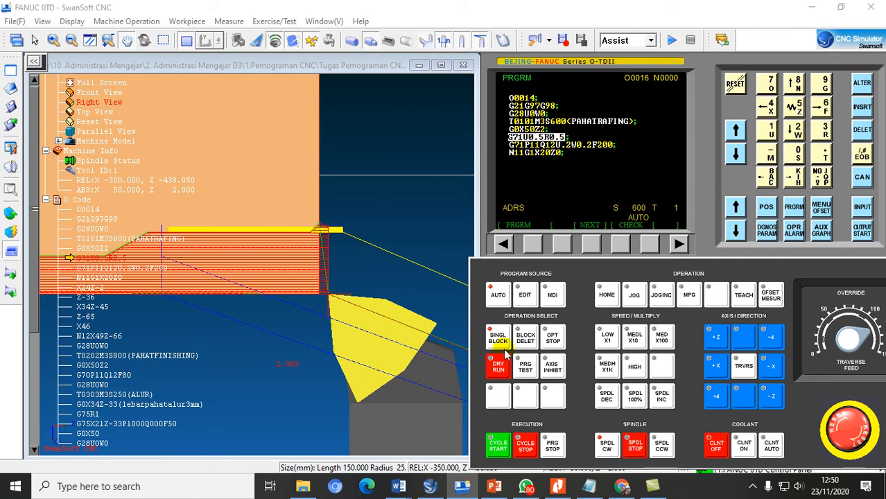
pyautogui.click(499, 448)
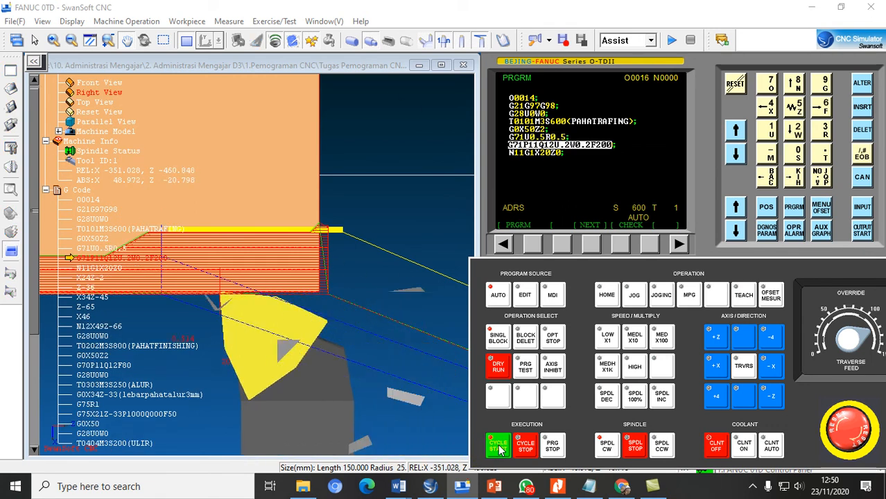
pyautogui.click(526, 447)
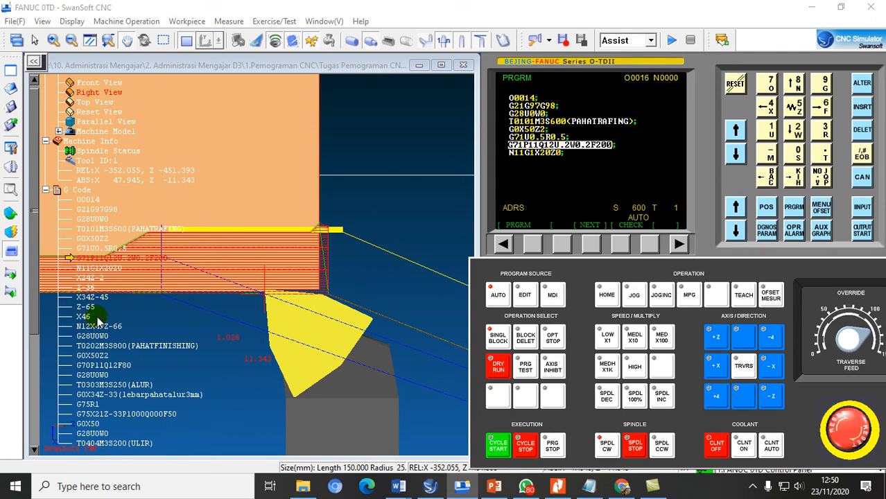
pyautogui.click(499, 448)
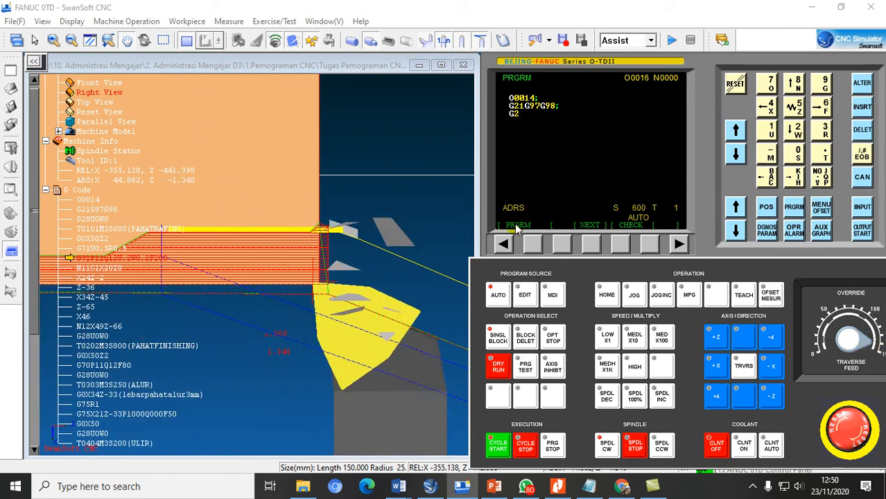
pyautogui.scroll(4, 134, 246)
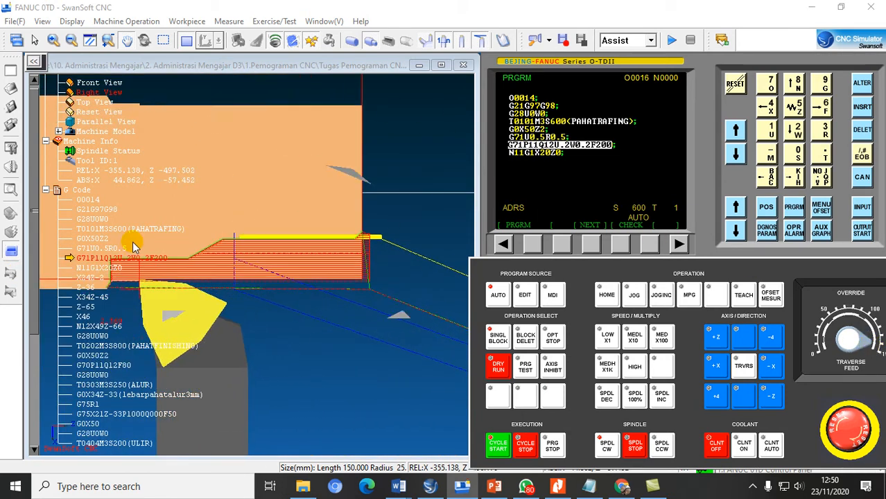
pyautogui.scroll(-2, 326, 233)
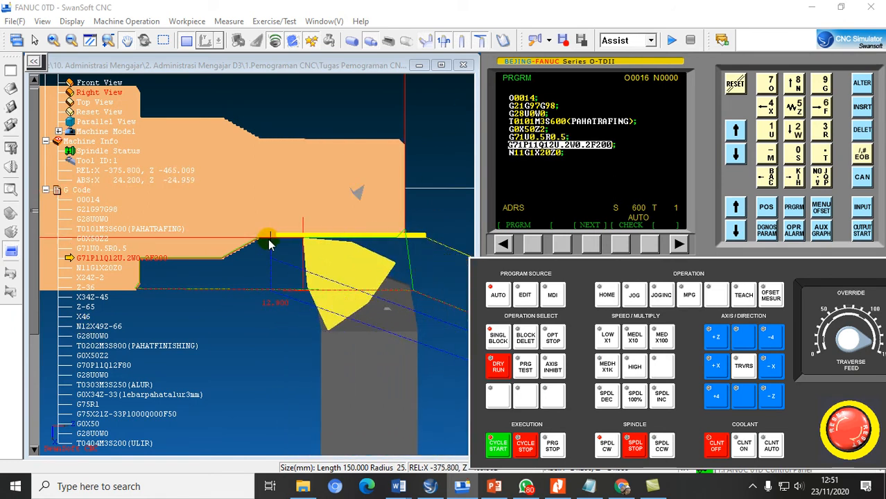
# Step: Examine the finishing allowance between the roughed taper and the programmed contour line in the 2D display
pyautogui.scroll(1, 234, 249)
pyautogui.scroll(5, 179, 299)
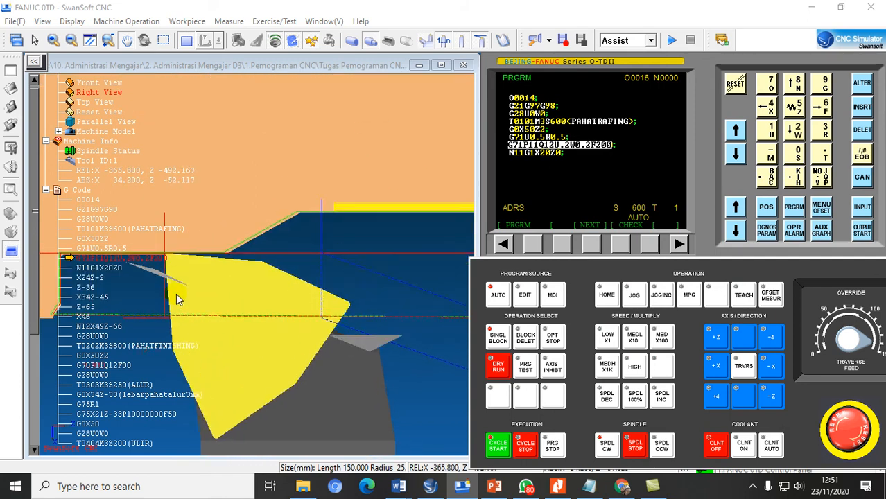
pyautogui.scroll(1, 299, 233)
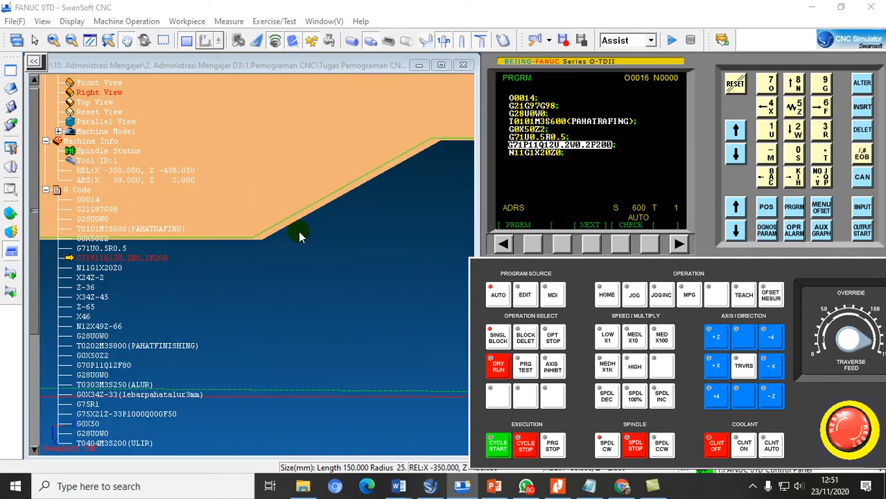
pyautogui.scroll(1, 299, 233)
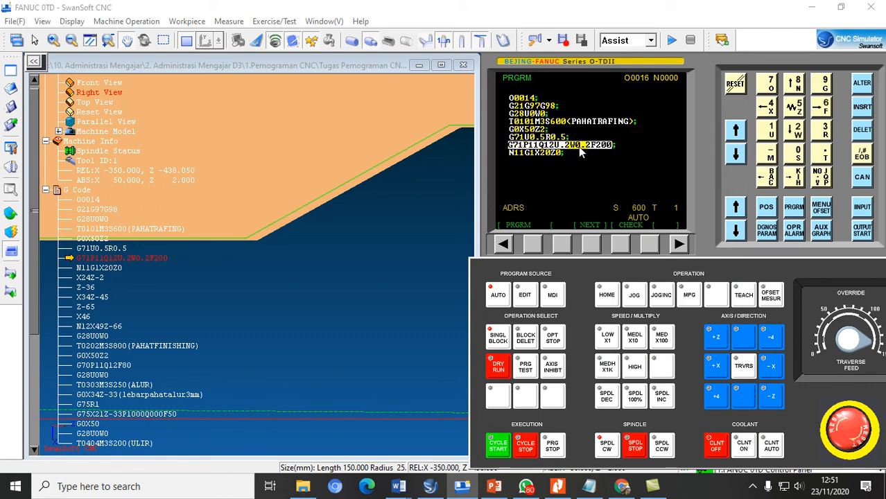
pyautogui.scroll(-2, 265, 251)
pyautogui.scroll(4, 401, 183)
pyautogui.scroll(1, 400, 154)
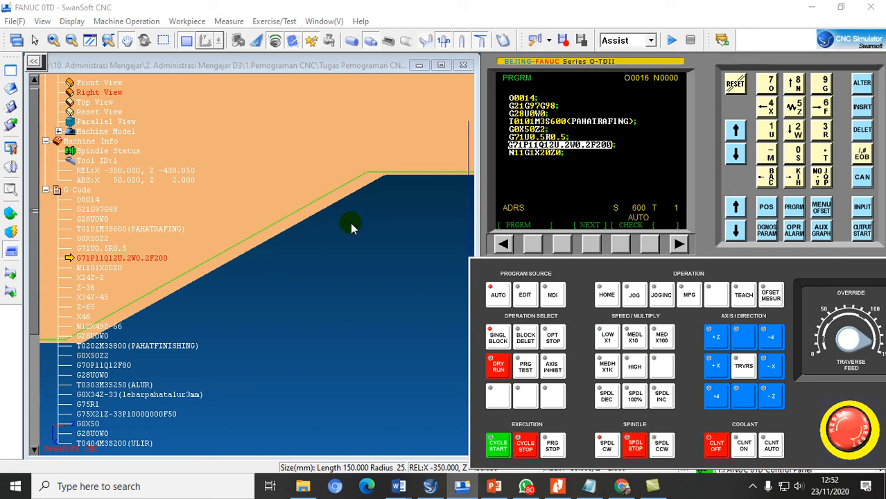
pyautogui.scroll(-1, 329, 242)
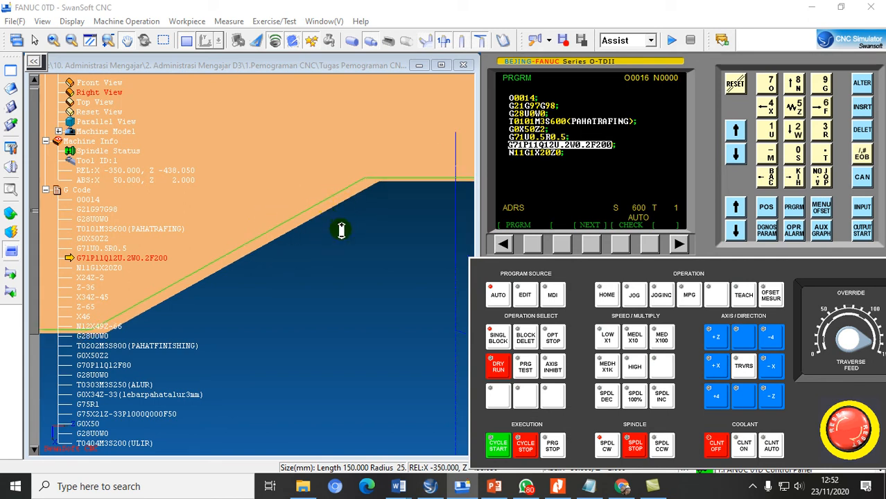
pyautogui.scroll(-2, 341, 230)
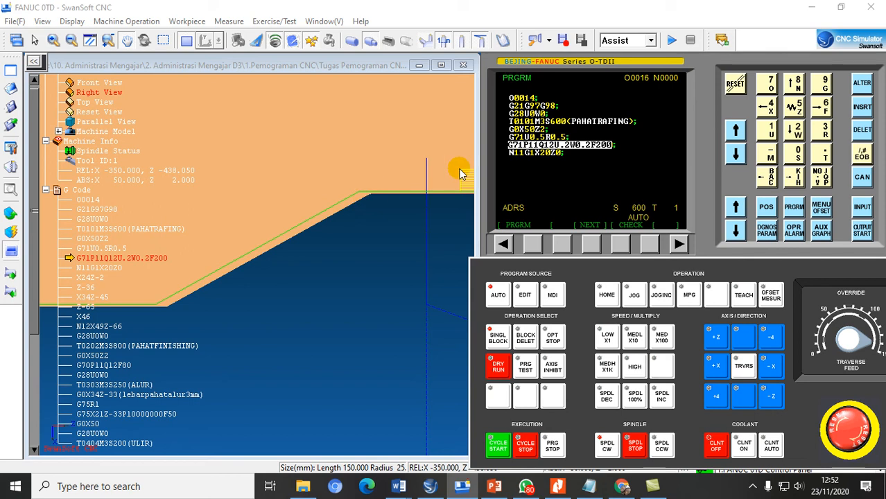
pyautogui.scroll(3, 305, 257)
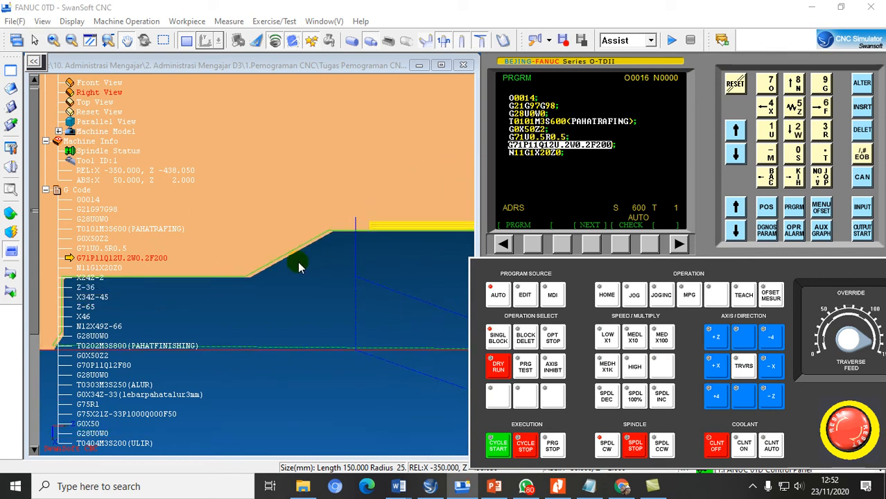
# Step: Return tool 1 to the reference point with G28U0W0, switch to the 3D display and execute the finishing tool call T0202M3S800
pyautogui.click(494, 449)
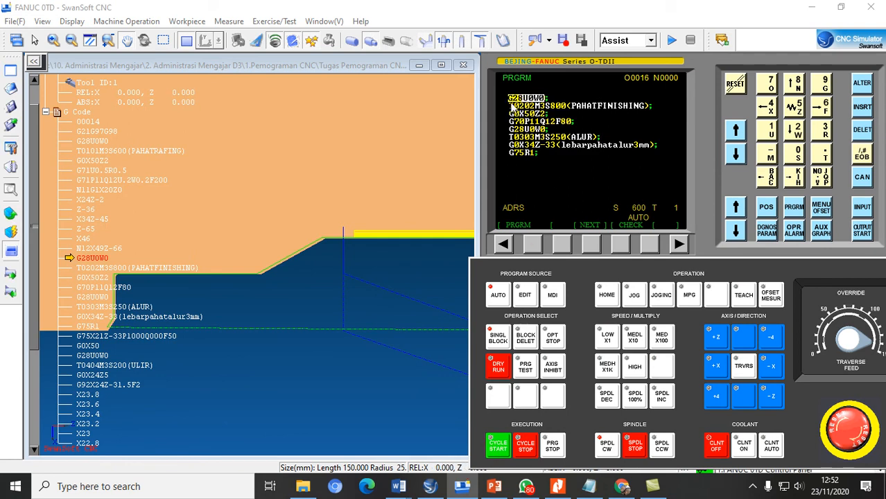
pyautogui.scroll(-5, 54, 240)
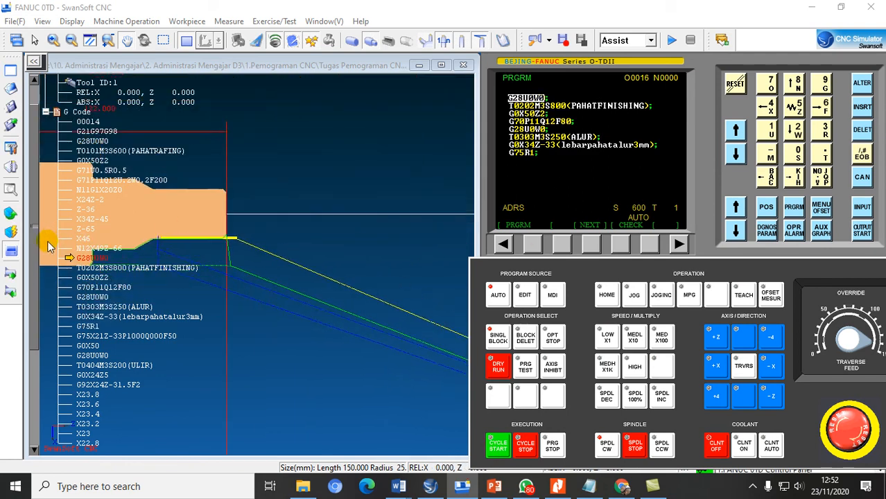
pyautogui.scroll(-6, 55, 238)
pyautogui.scroll(2, 385, 326)
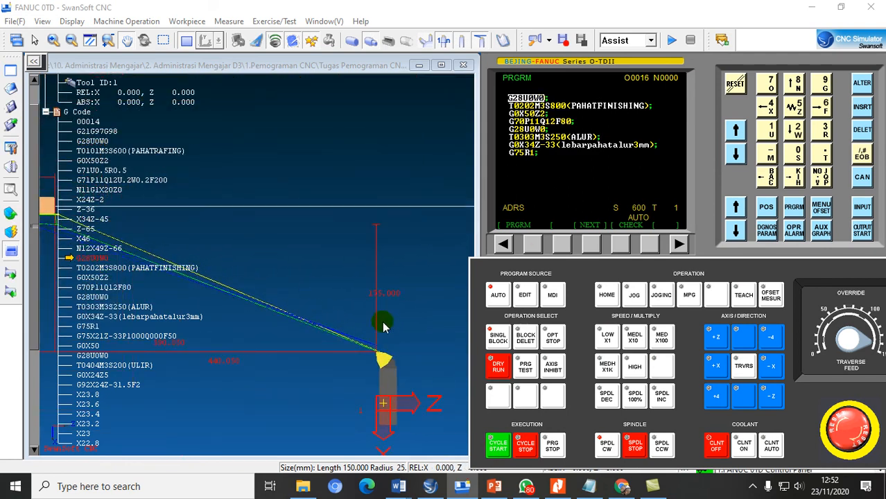
pyautogui.click(213, 41)
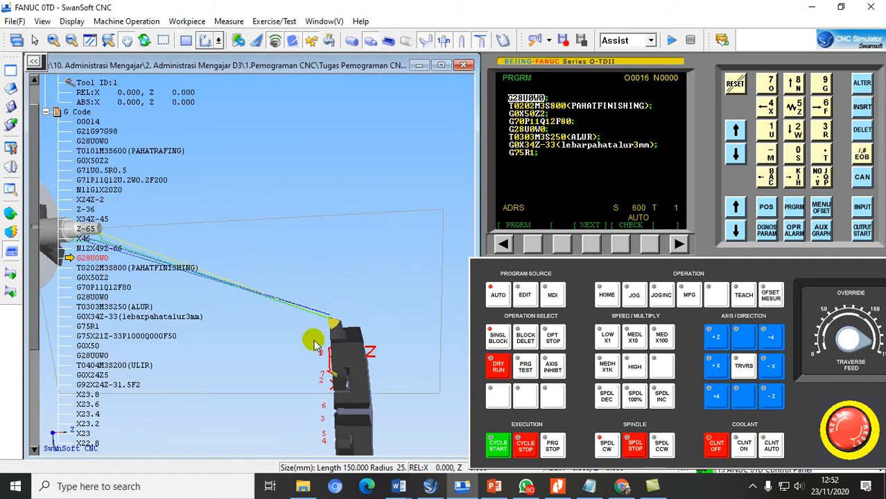
pyautogui.click(495, 446)
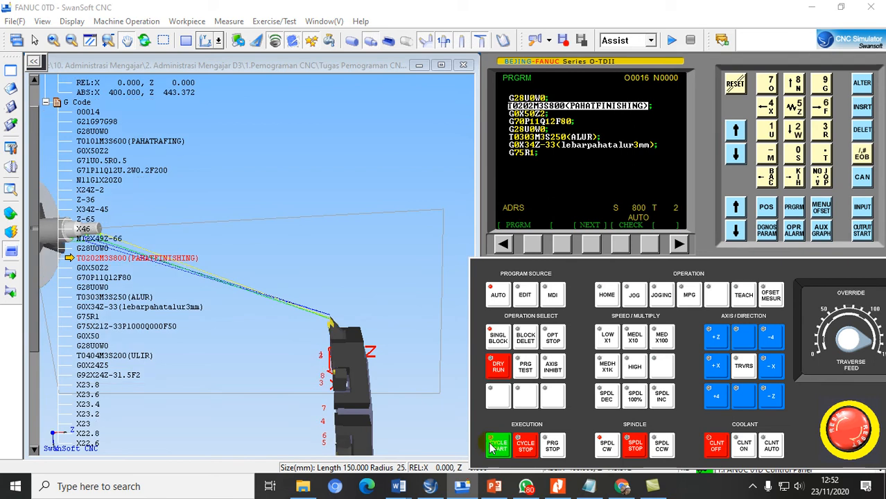
pyautogui.scroll(-5, 414, 304)
pyautogui.scroll(4, 198, 255)
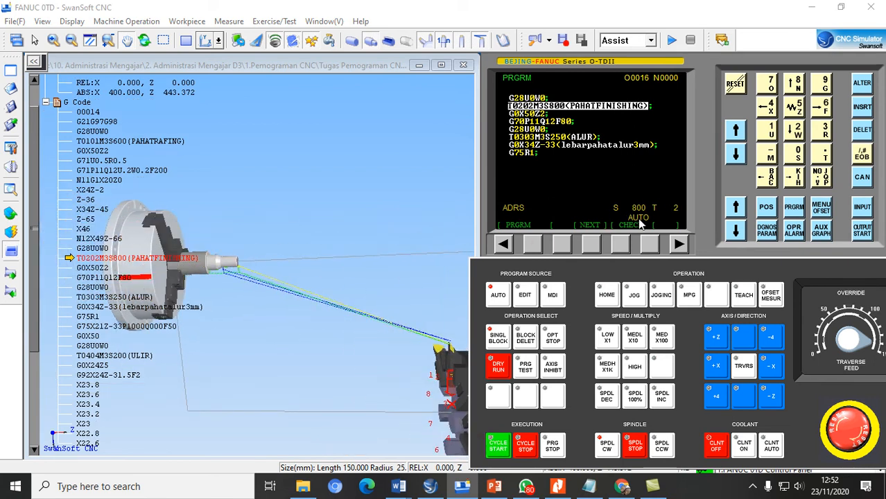
# Step: Run the approach block G0X50Z2 and the finishing cycle G70P11Q12F80, viewing the cut in 3D and the workpiece in 2D
pyautogui.click(498, 446)
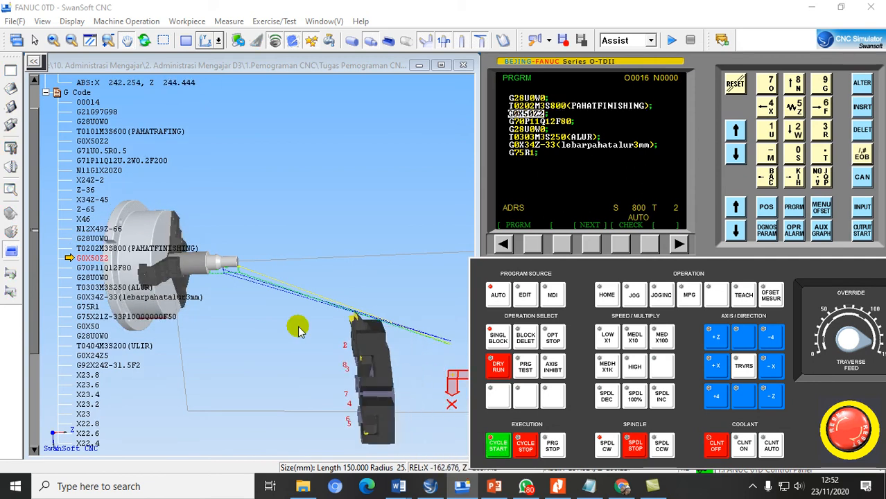
pyautogui.scroll(3, 198, 263)
pyautogui.scroll(3, 297, 248)
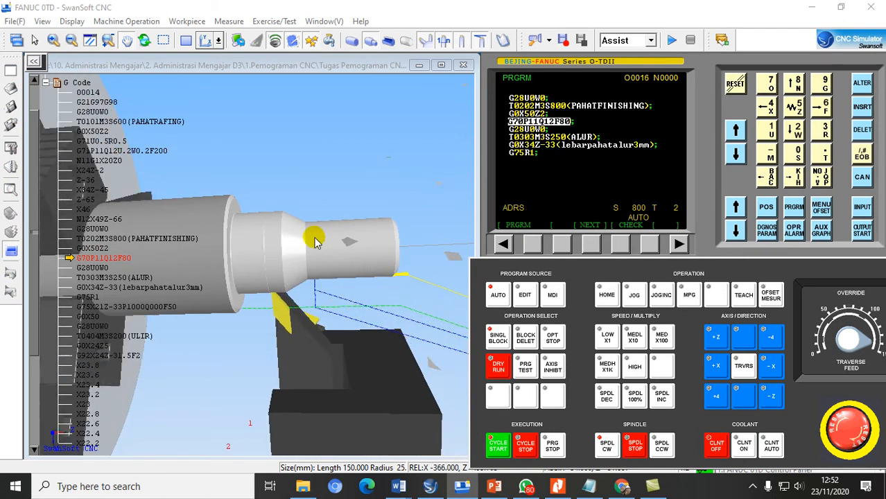
pyautogui.click(185, 43)
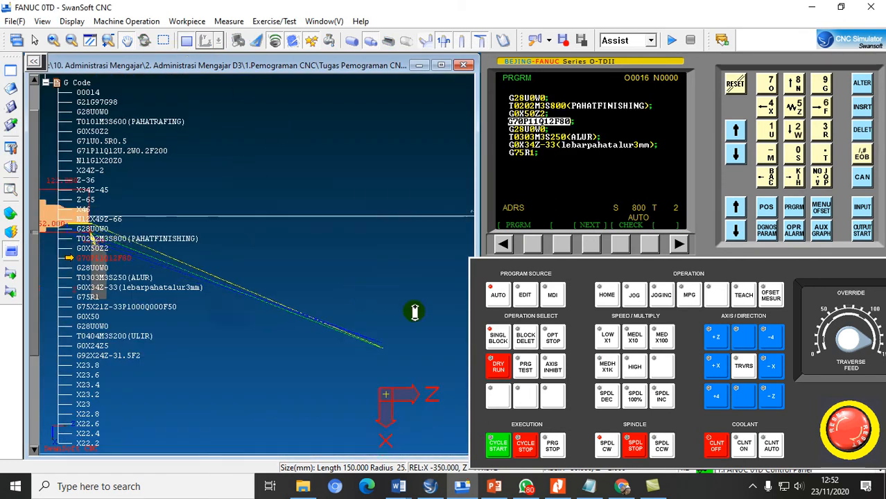
pyautogui.scroll(10, 97, 228)
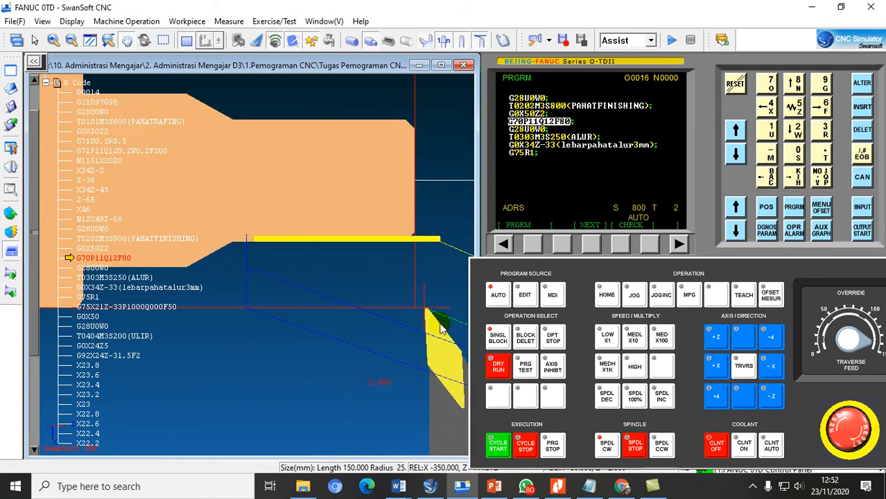
# Step: Return the finishing tool to the reference point with G28U0W0 and execute the grooving tool call T0303M3S250
pyautogui.click(499, 448)
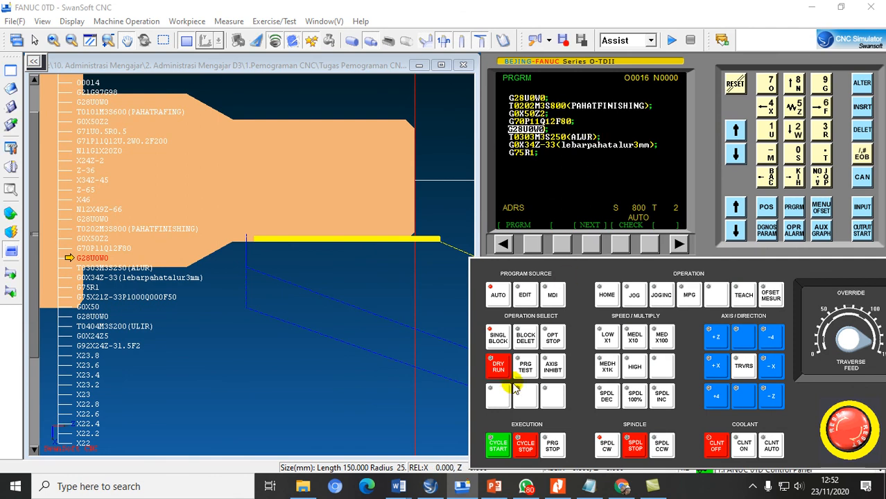
pyautogui.click(498, 447)
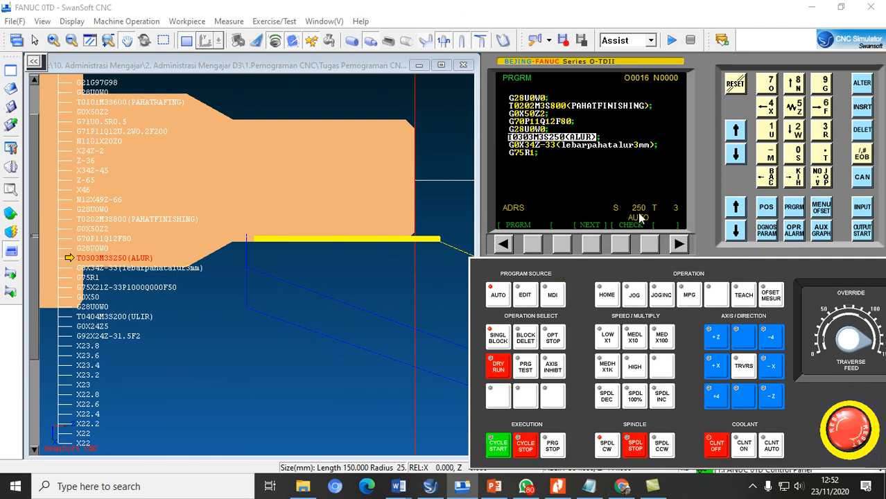
# Step: Position the grooving tool with G0X34Z-33, run the grooving cycle G75R1 and G75X21Z-33P1000Q000F50, and retract with G0X50
pyautogui.click(504, 448)
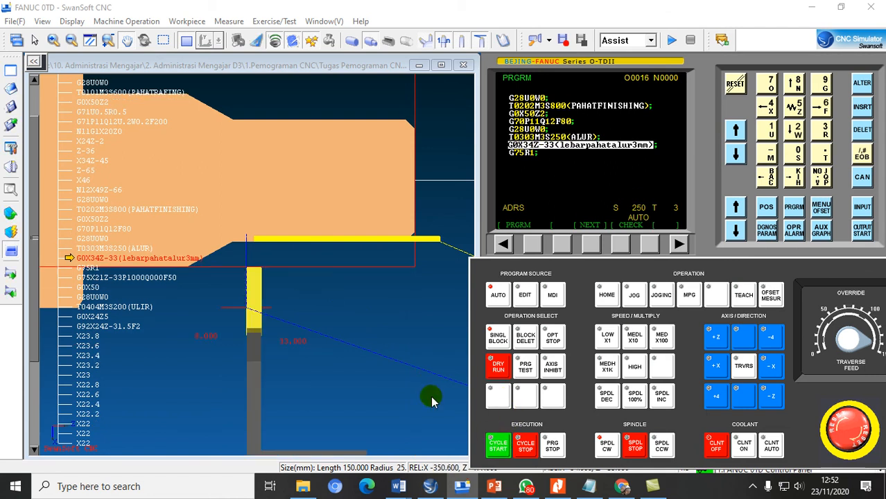
pyautogui.scroll(3, 246, 258)
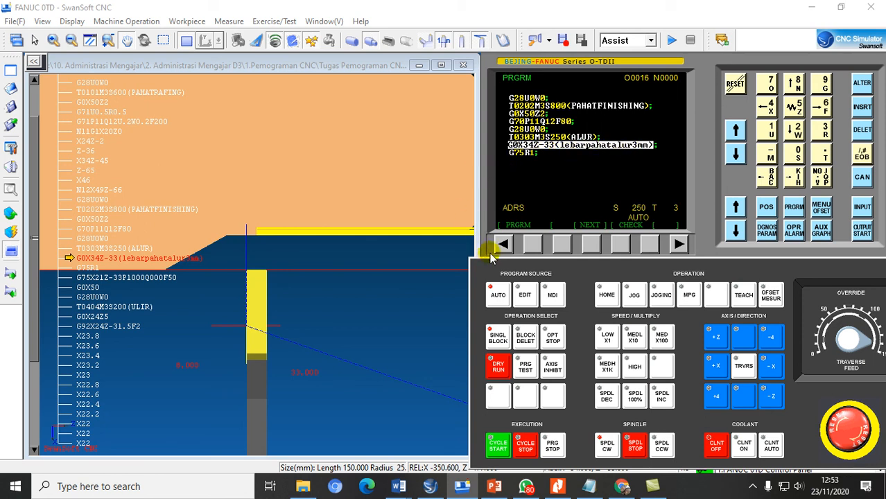
pyautogui.click(498, 446)
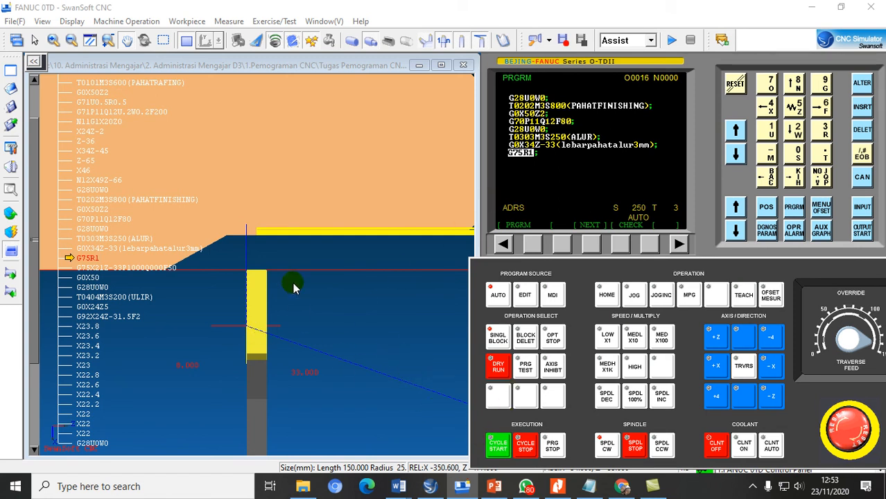
pyautogui.click(498, 446)
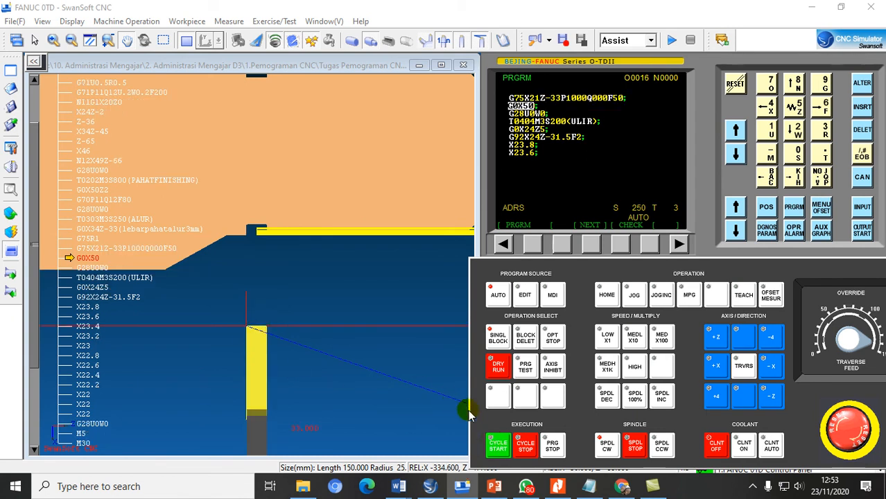
# Step: Return the grooving tool to the reference point with G28U0W0 and execute the threading tool call T0404M3S200
pyautogui.click(495, 445)
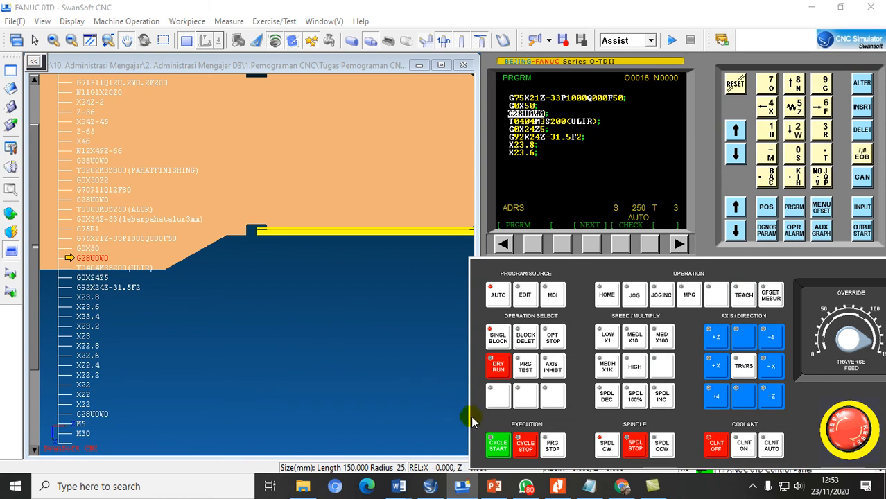
pyautogui.click(499, 447)
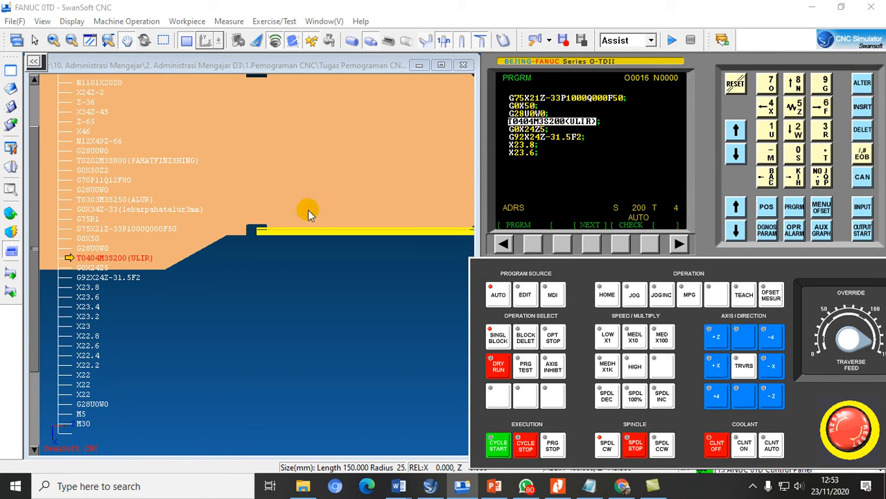
pyautogui.scroll(-8, 164, 249)
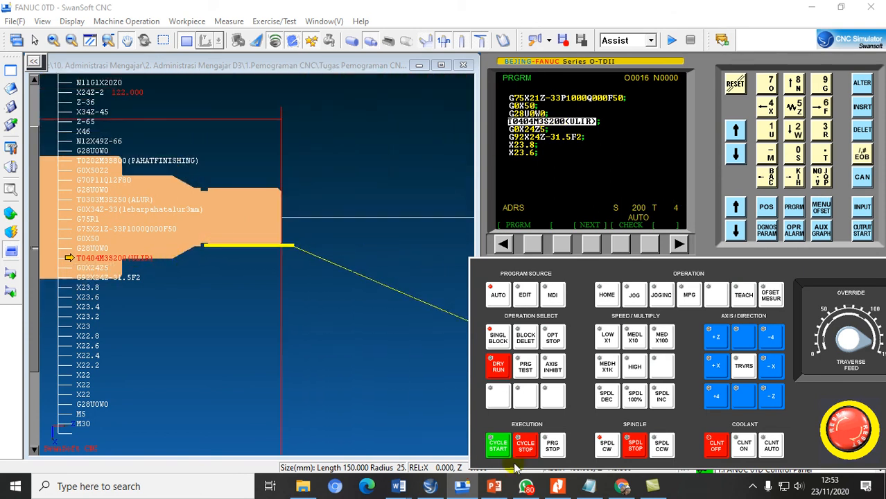
# Step: Run the threading approach G0X24Z5 and the first thread block G92X24Z-31.5F2, with the shaft end shown close up in 3D
pyautogui.click(499, 447)
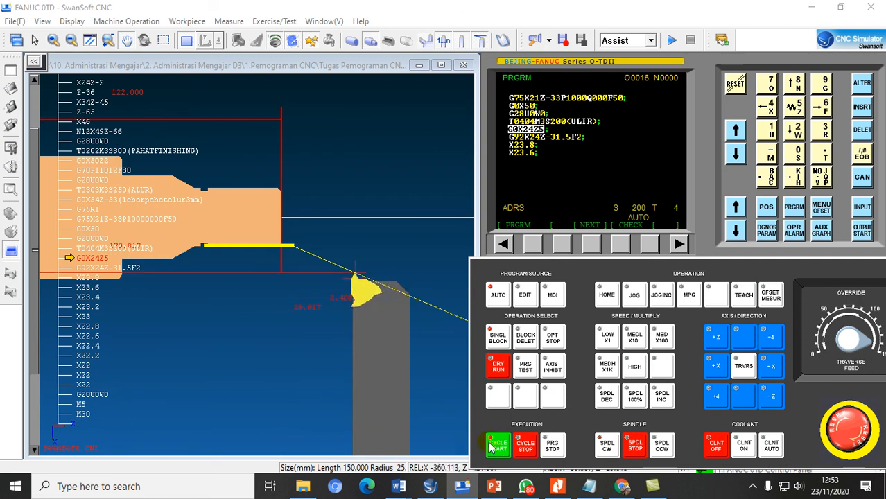
pyautogui.scroll(3, 446, 402)
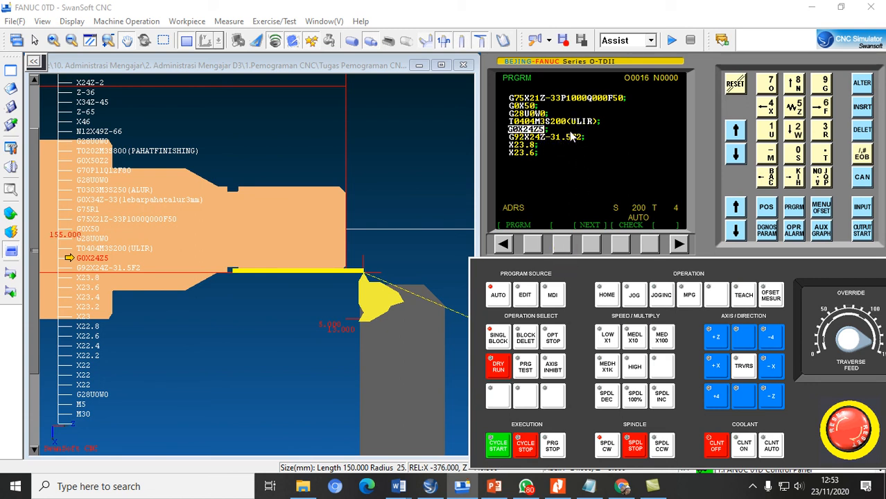
pyautogui.click(505, 446)
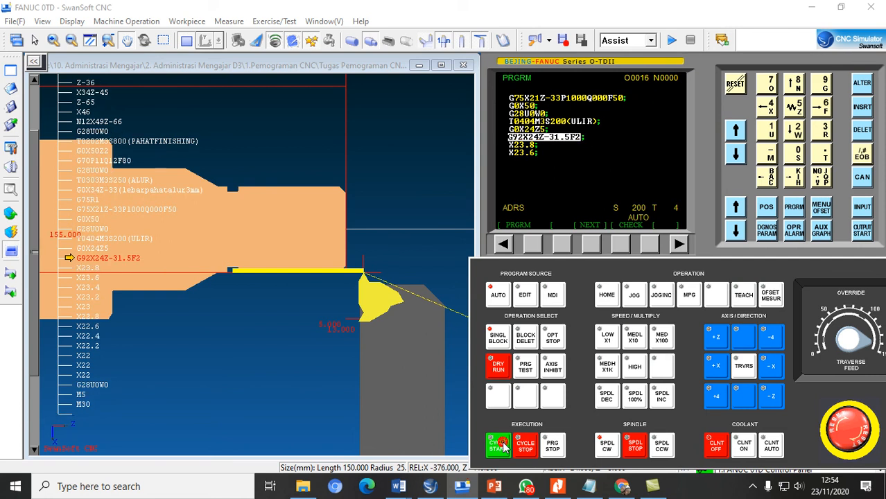
pyautogui.click(187, 41)
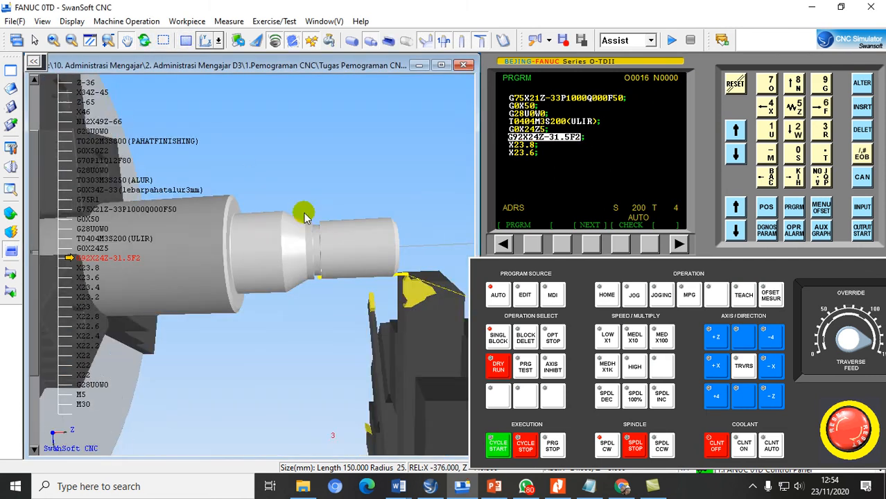
pyautogui.scroll(5, 436, 297)
pyautogui.moveTo(413, 260); pyautogui.dragTo(281, 306)
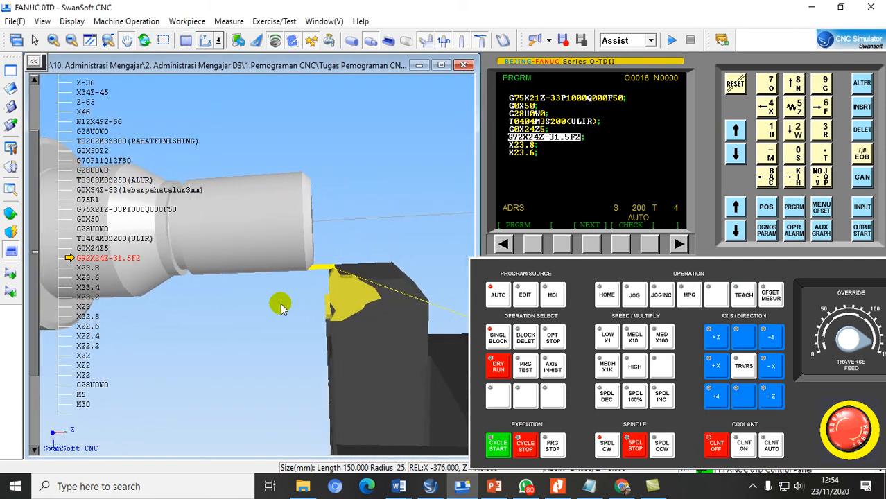
# Step: Run the remaining threading passes block by block from X23.8 down to X22, including the two repeated X22 passes
pyautogui.click(497, 445)
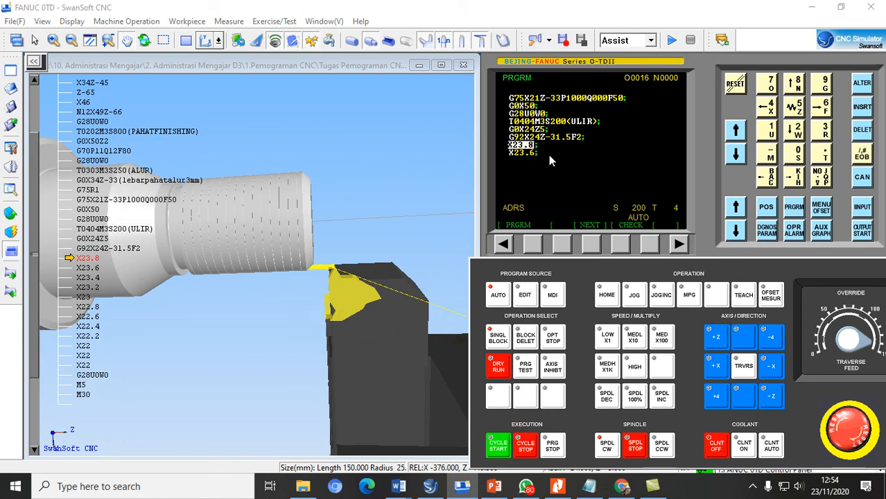
pyautogui.click(497, 447)
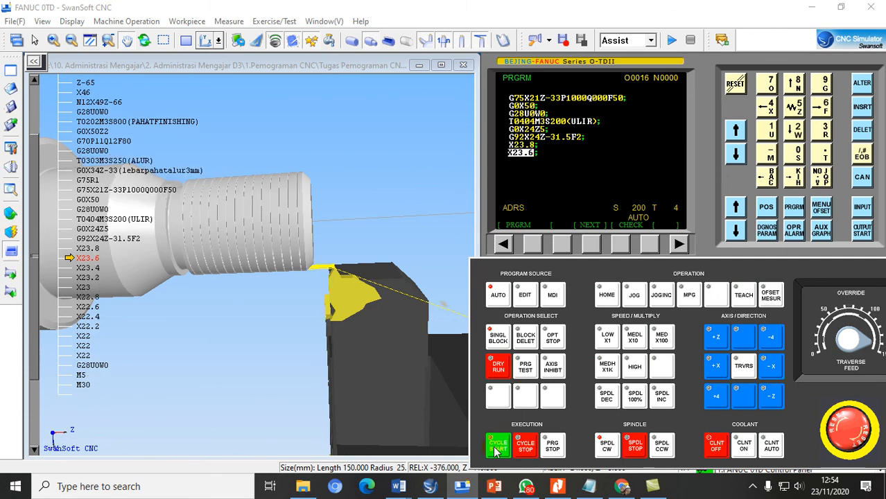
pyautogui.click(496, 449)
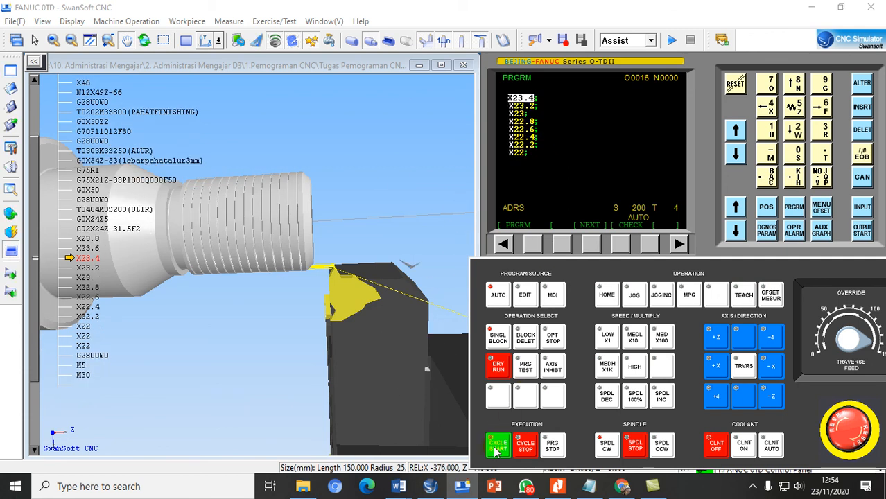
pyautogui.click(497, 449)
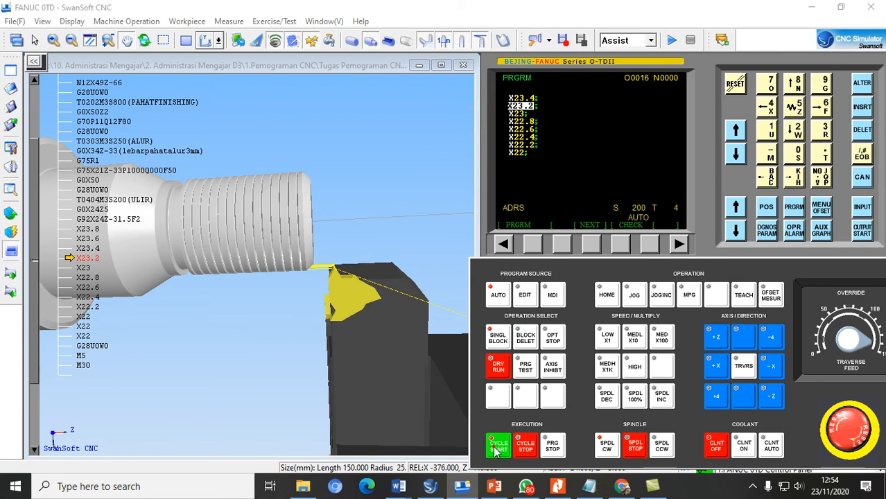
pyautogui.click(496, 449)
pyautogui.click(496, 449)
pyautogui.click(497, 449)
pyautogui.click(496, 449)
pyautogui.click(497, 449)
pyautogui.click(496, 449)
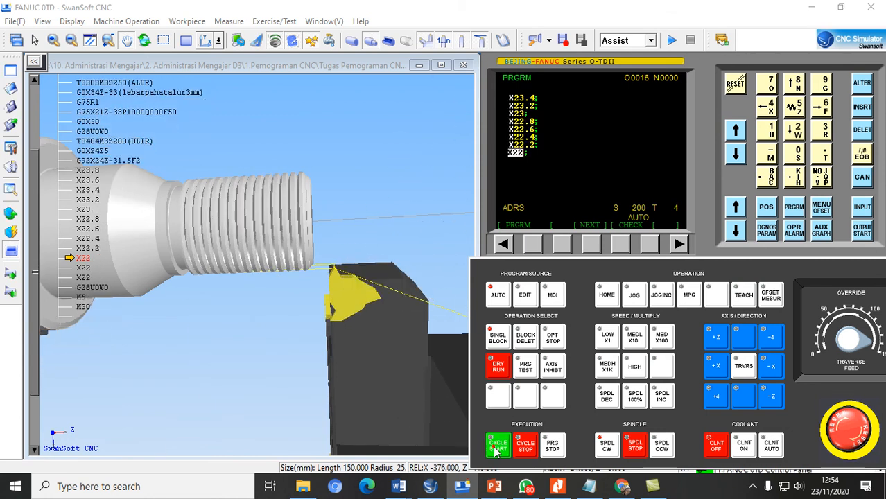
pyautogui.click(497, 450)
pyautogui.click(497, 449)
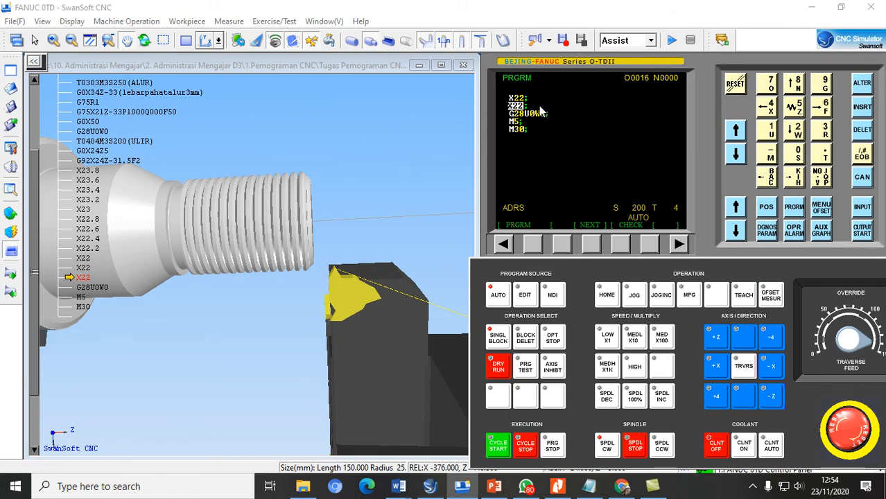
# Step: Return the threading tool to the reference point with G28U0W0 and finish the program with M5 and M30
pyautogui.click(498, 447)
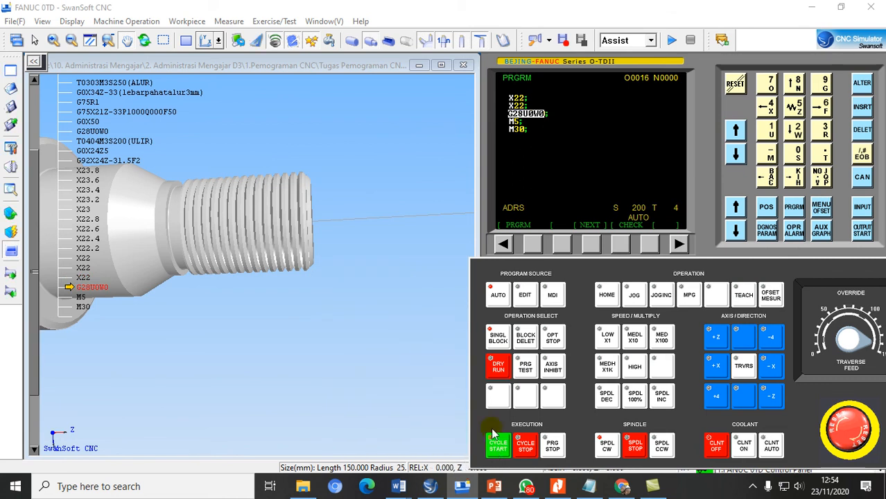
pyautogui.scroll(-3, 306, 237)
pyautogui.scroll(-2, 321, 238)
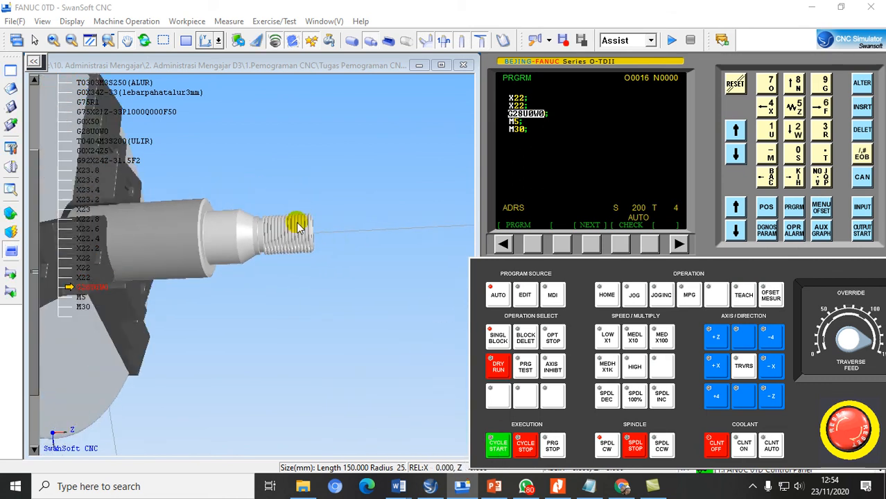
pyautogui.click(496, 442)
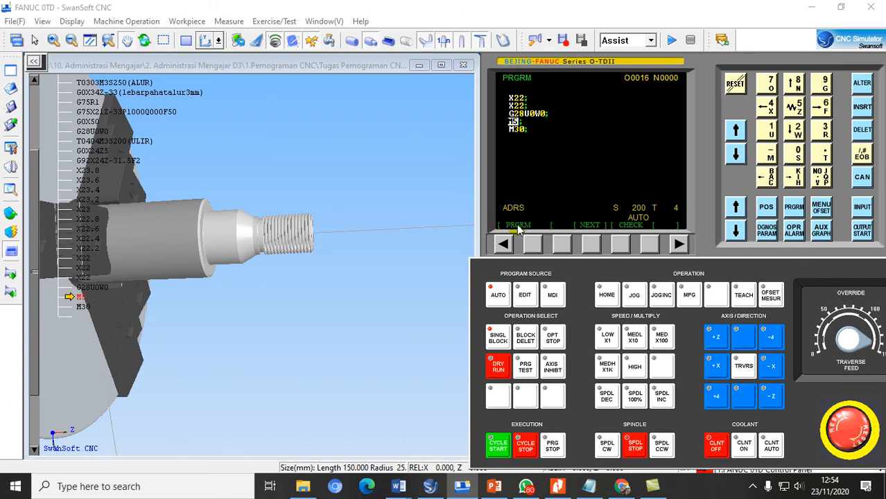
pyautogui.click(499, 445)
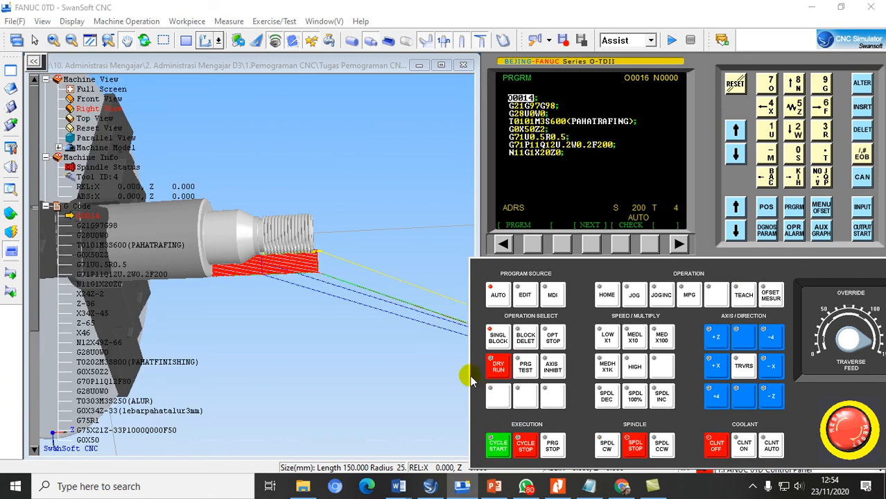